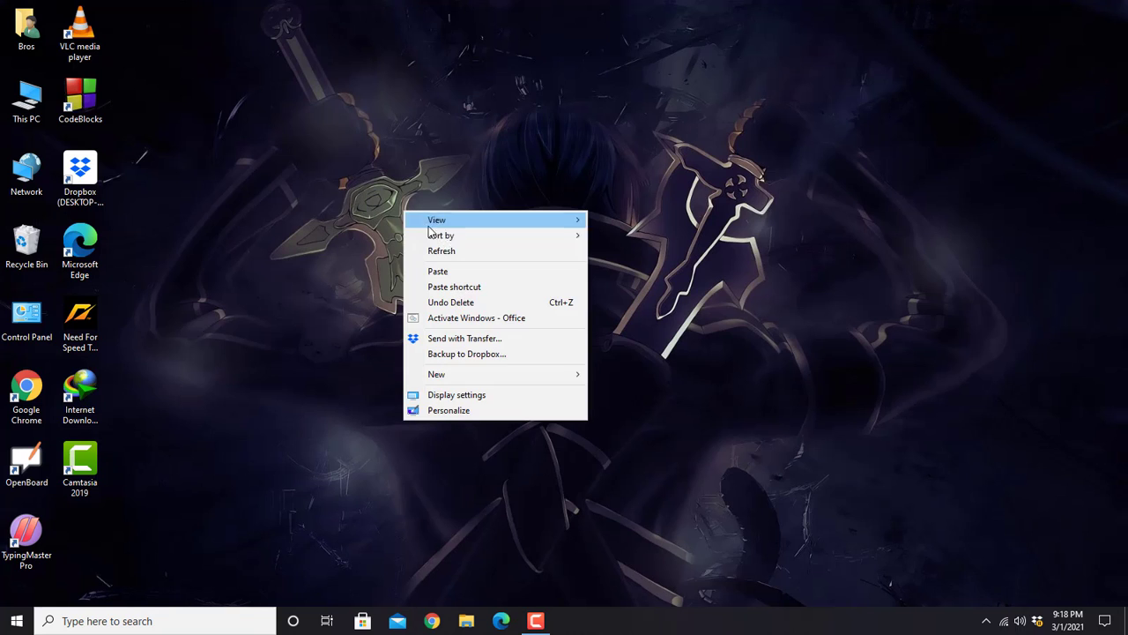
# Step: Refresh the desktop and open the Computer Management console for This PC, moving its window clear of the desktop shortcuts
pyautogui.click(443, 255)
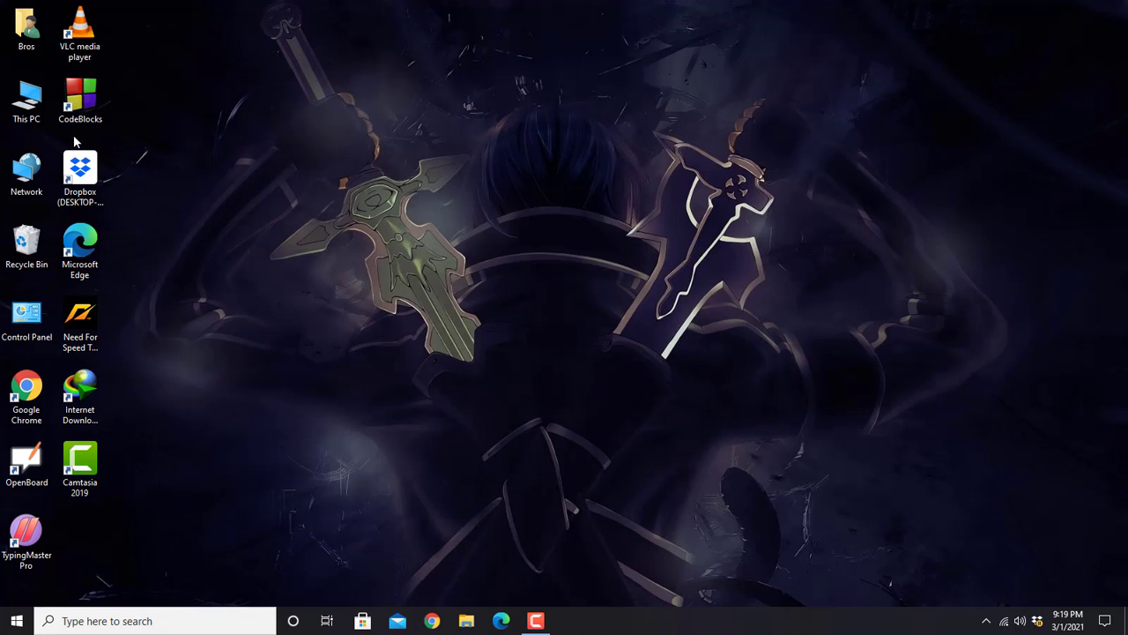
pyautogui.rightClick(32, 115)
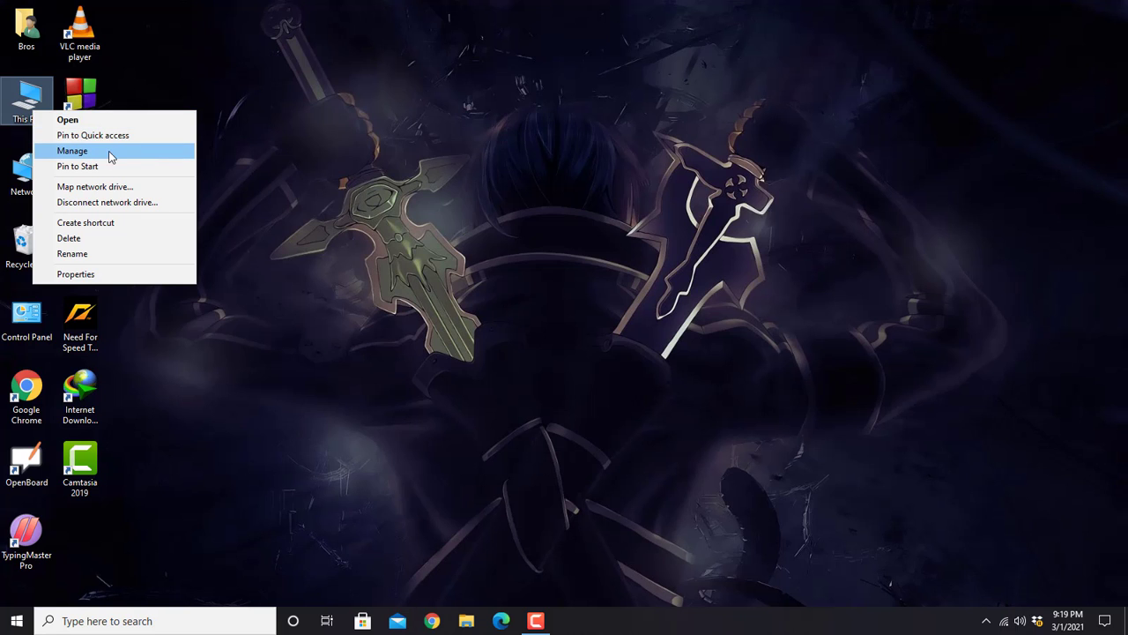
pyautogui.click(99, 156)
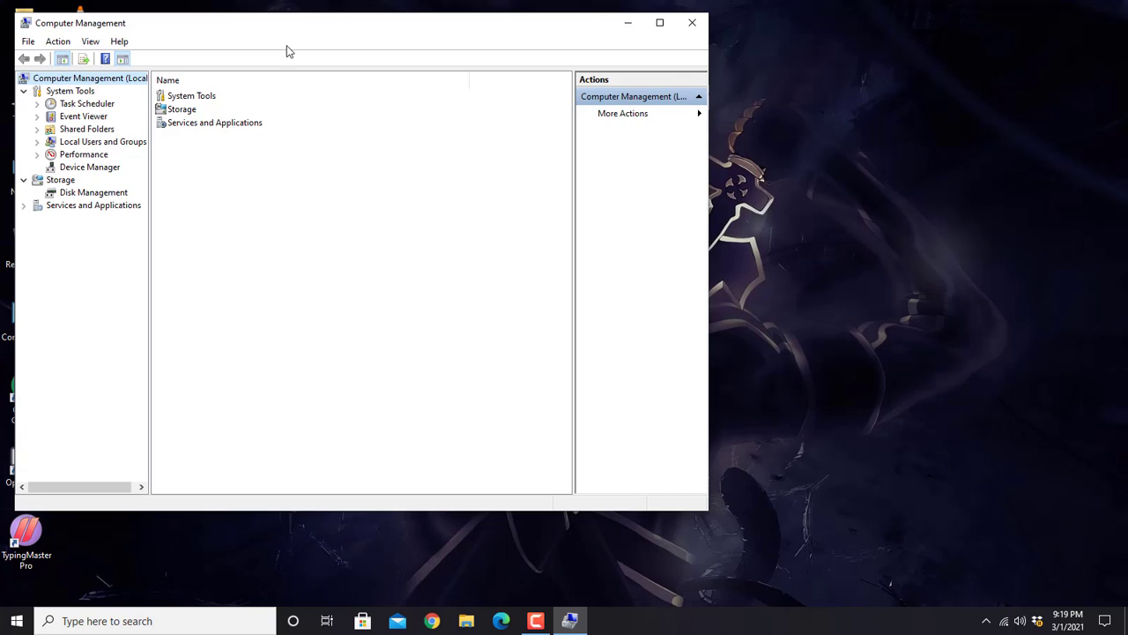
pyautogui.moveTo(291, 31); pyautogui.dragTo(419, 55)
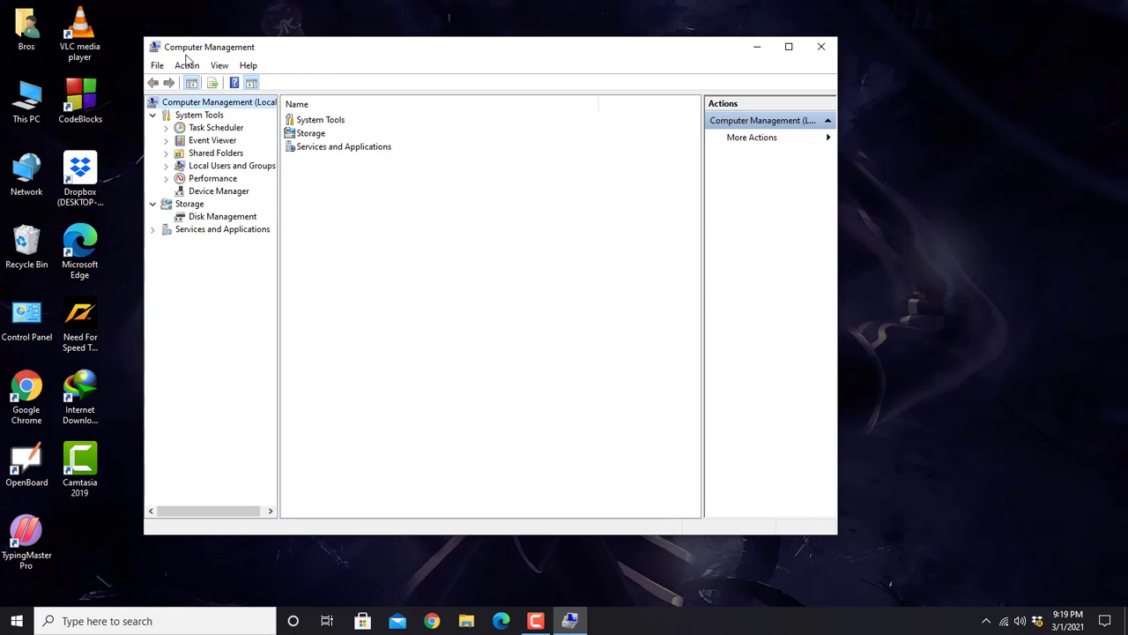
pyautogui.moveTo(273, 50); pyautogui.dragTo(311, 56)
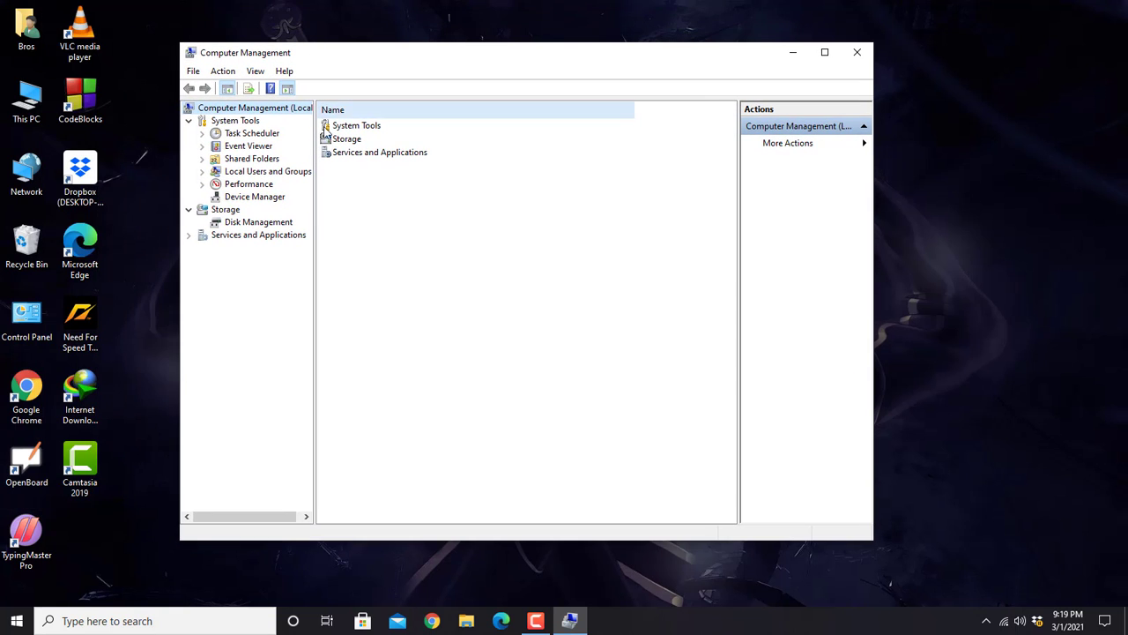
# Step: Expand the Storage category in the console tree and open Disk Management
pyautogui.click(231, 212)
pyautogui.doubleClick(226, 213)
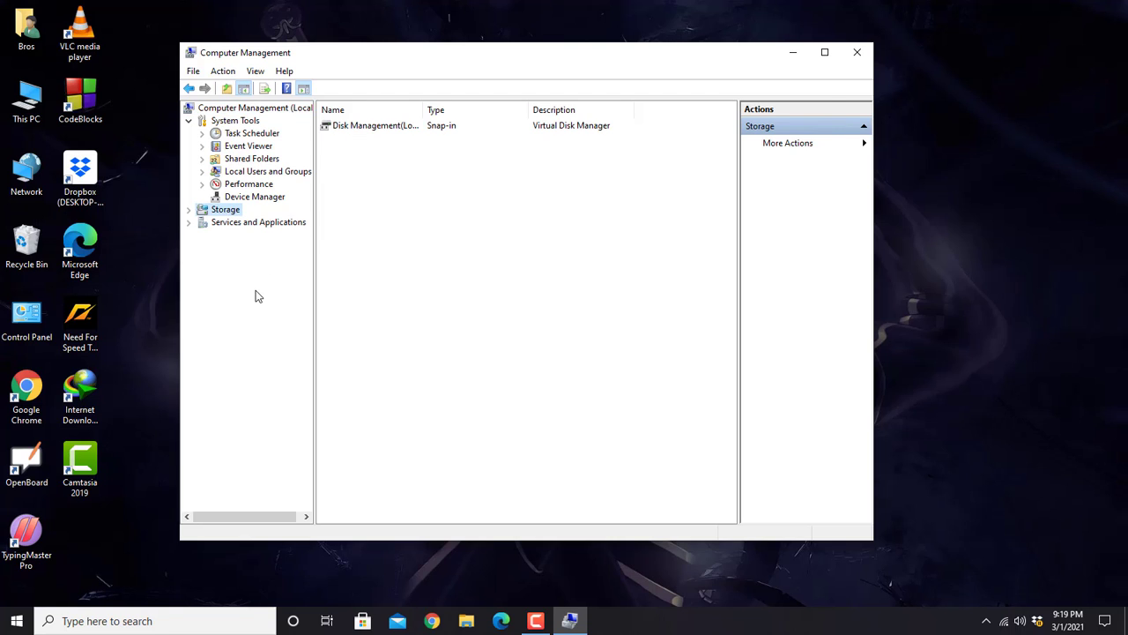
pyautogui.doubleClick(230, 212)
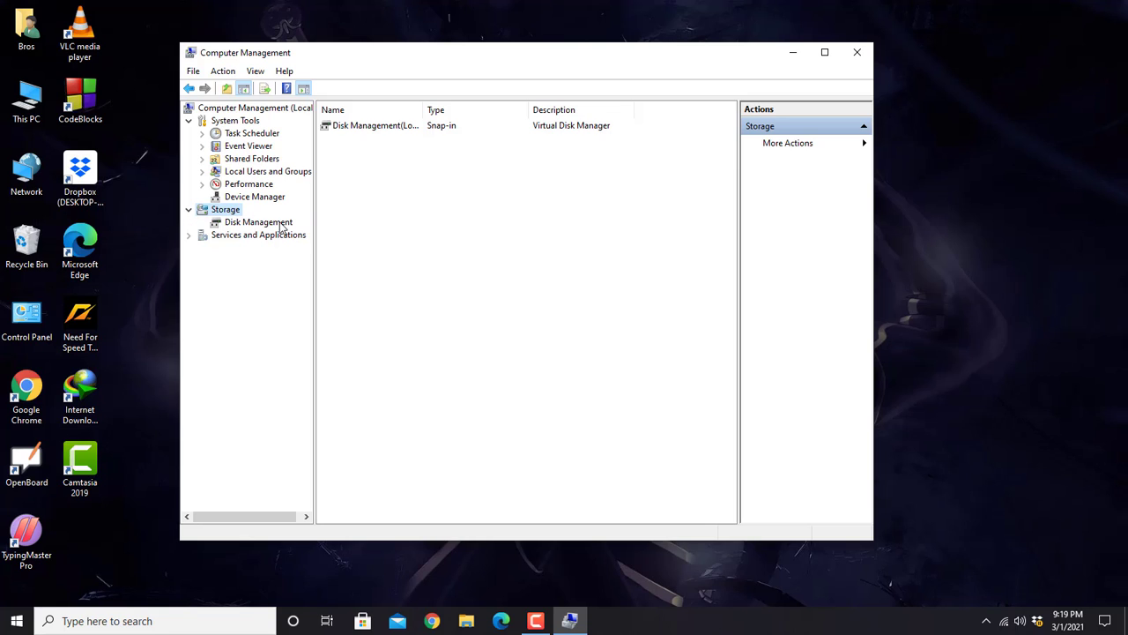
pyautogui.click(280, 223)
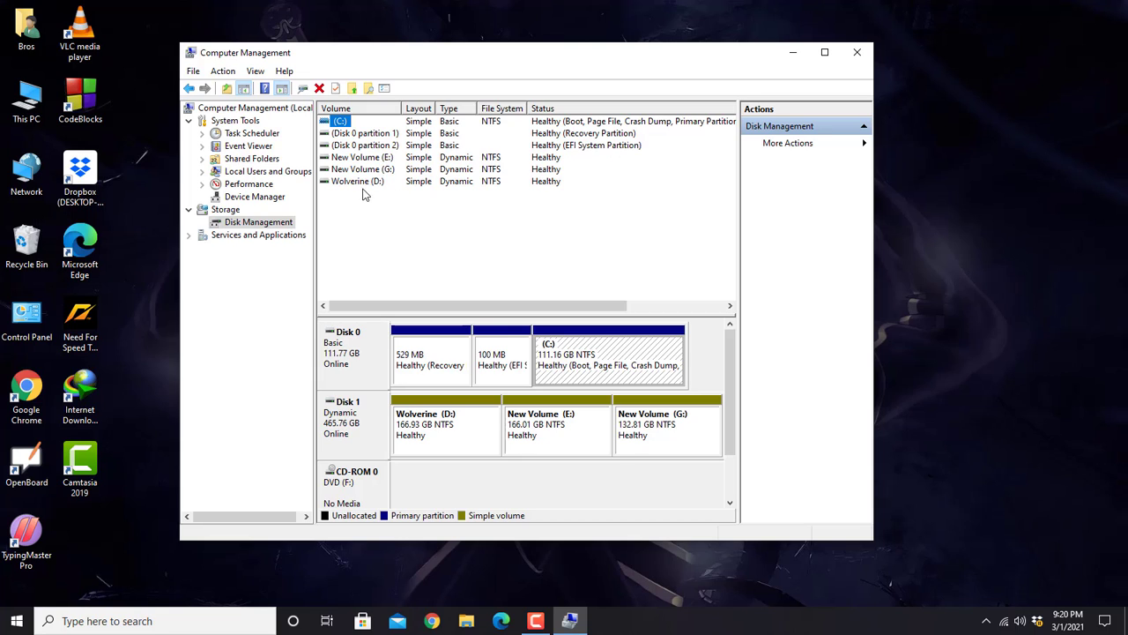
# Step: Switch to File Explorer to check each drive's size and free space in This PC, and return to Disk Management
pyautogui.doubleClick(26, 98)
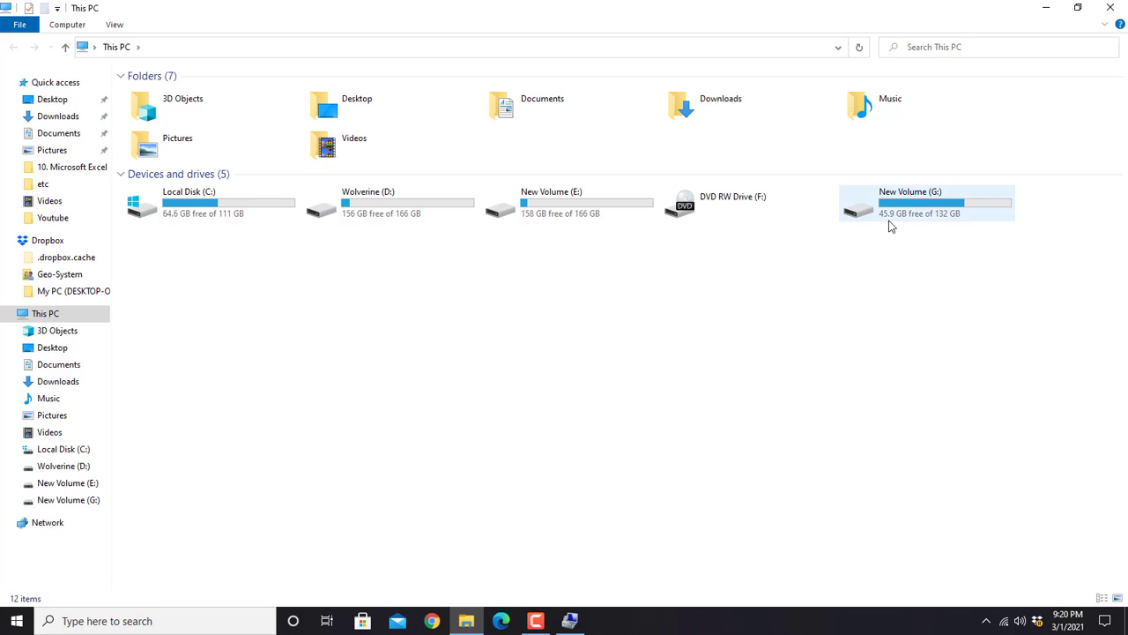
pyautogui.click(1044, 8)
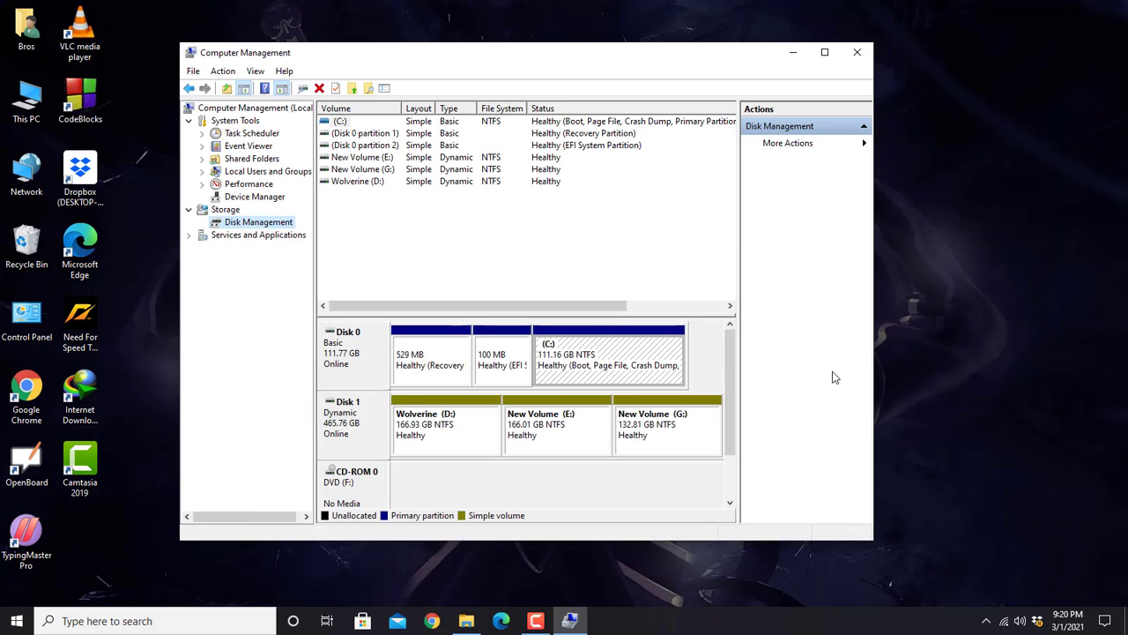
# Step: Shrink New Volume (E:) by 8000 MB to free up unallocated space on Disk 1
pyautogui.rightClick(379, 159)
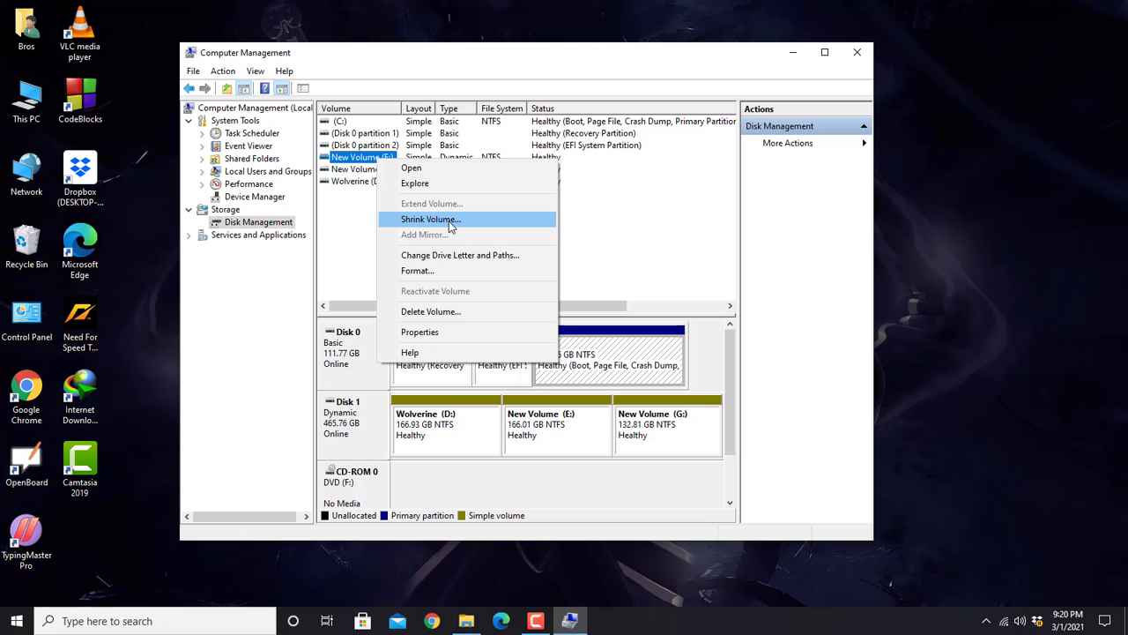
pyautogui.click(450, 224)
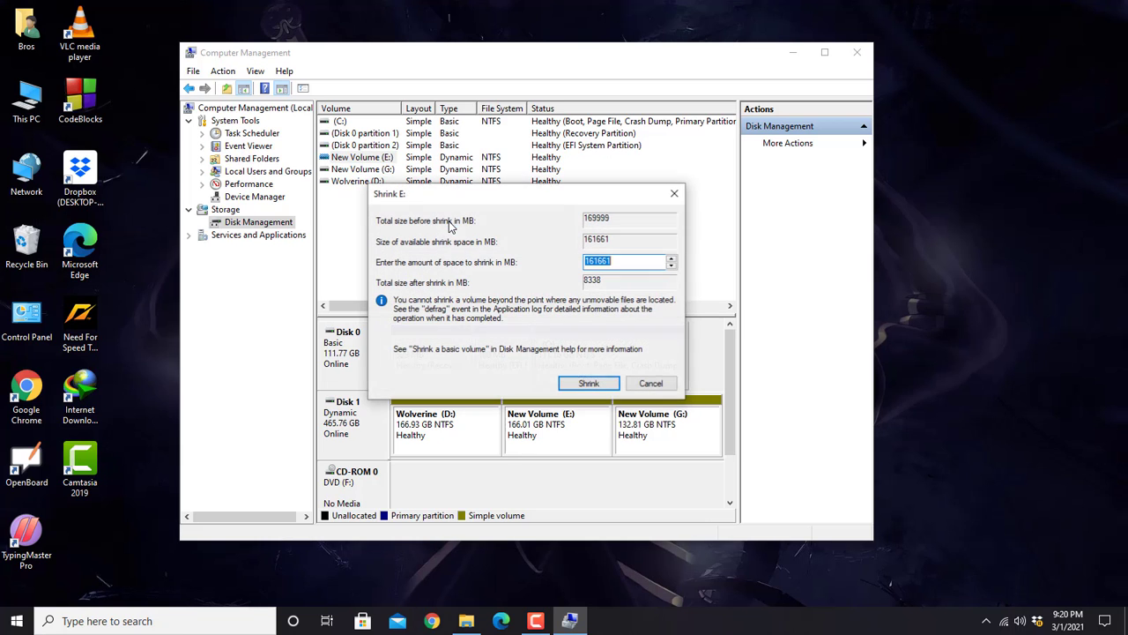
pyautogui.moveTo(499, 195); pyautogui.dragTo(478, 183)
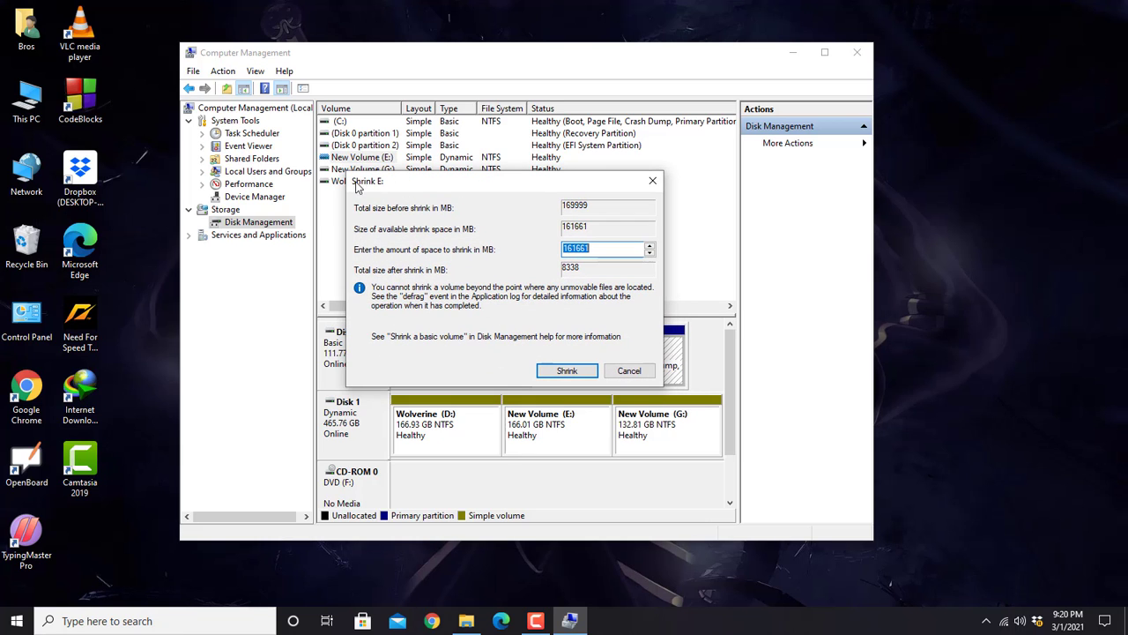
pyautogui.click(602, 249)
pyautogui.moveTo(602, 249); pyautogui.dragTo(561, 250)
pyautogui.write('8000')
pyautogui.click(569, 370)
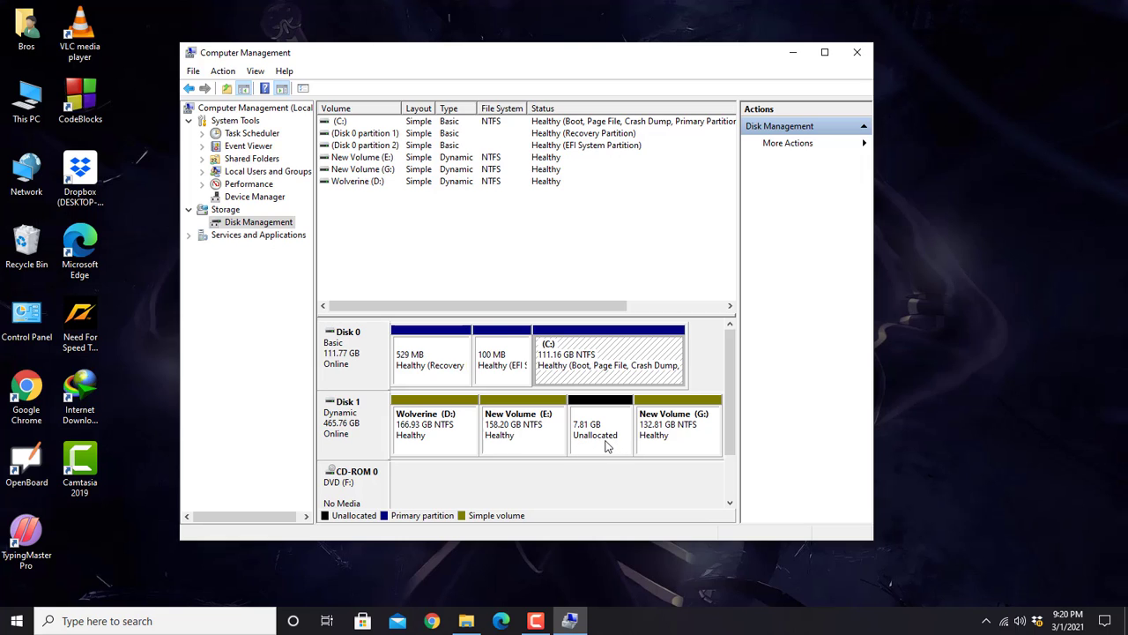
# Step: Extend New Volume (G:) with 8000 MB of the unallocated space on Disk 1
pyautogui.click(560, 439)
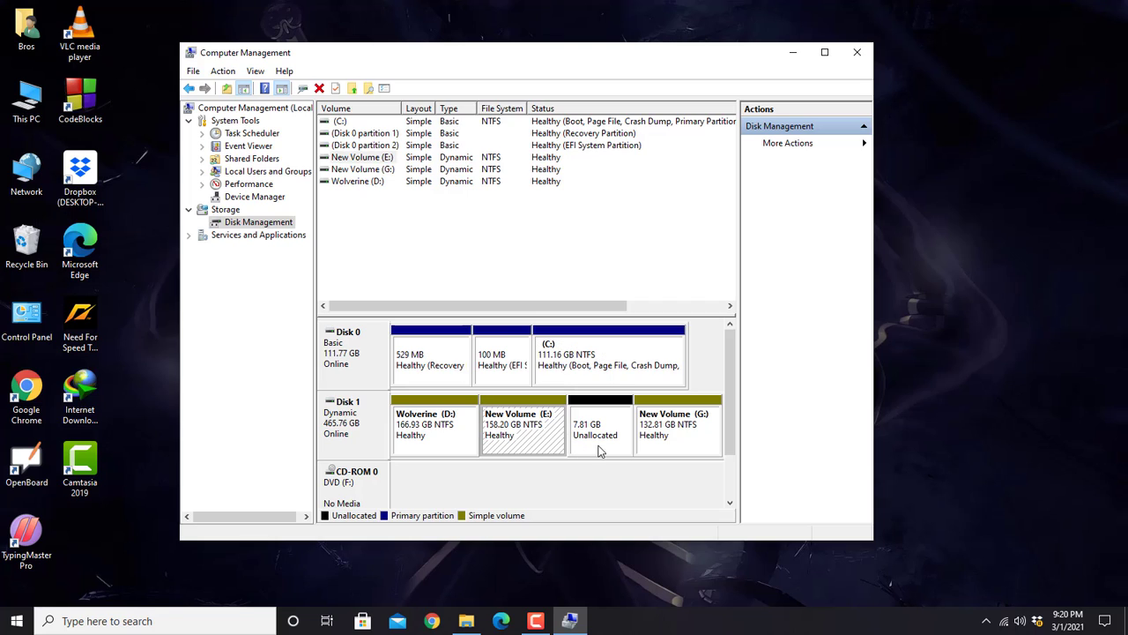
pyautogui.click(604, 447)
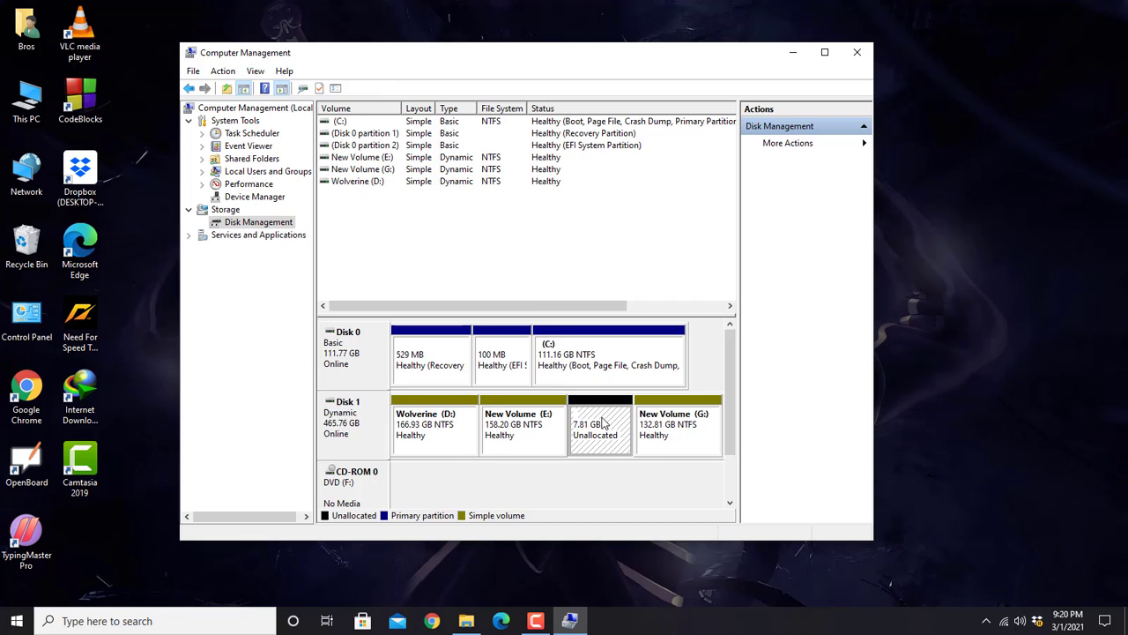
pyautogui.rightClick(385, 173)
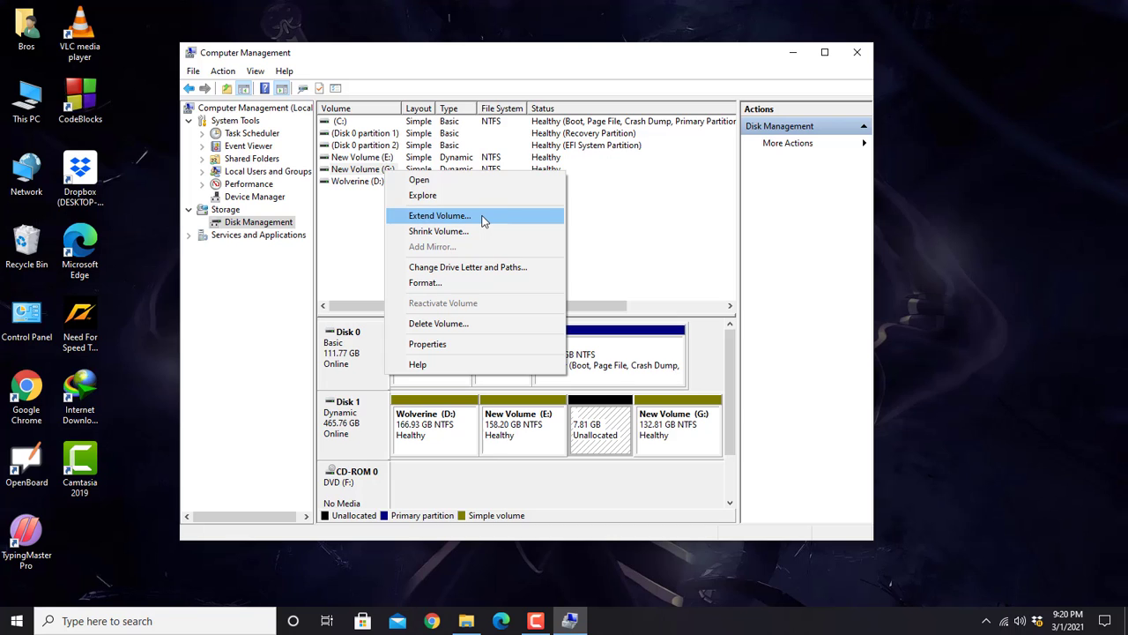
pyautogui.click(482, 222)
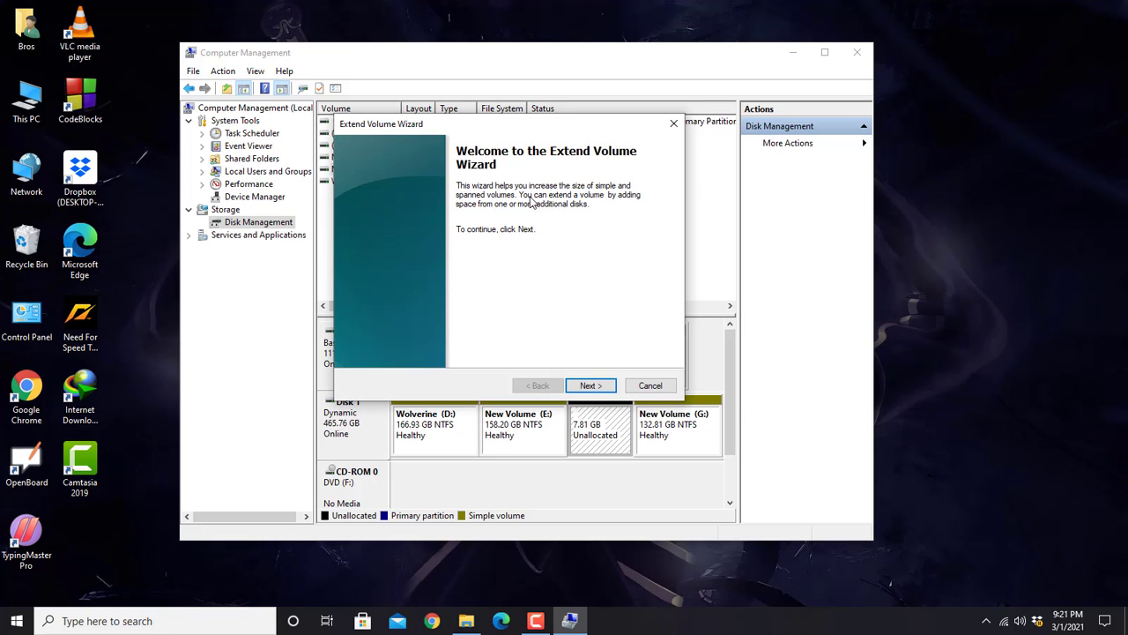
pyautogui.click(602, 389)
pyautogui.click(602, 389)
pyautogui.click(538, 386)
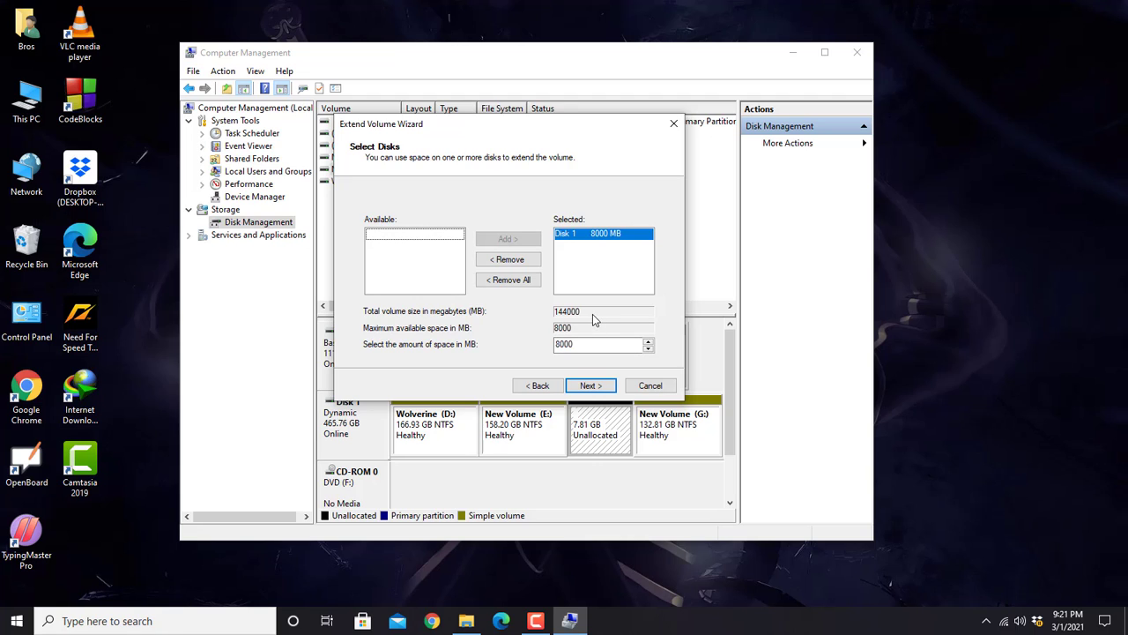
pyautogui.doubleClick(559, 344)
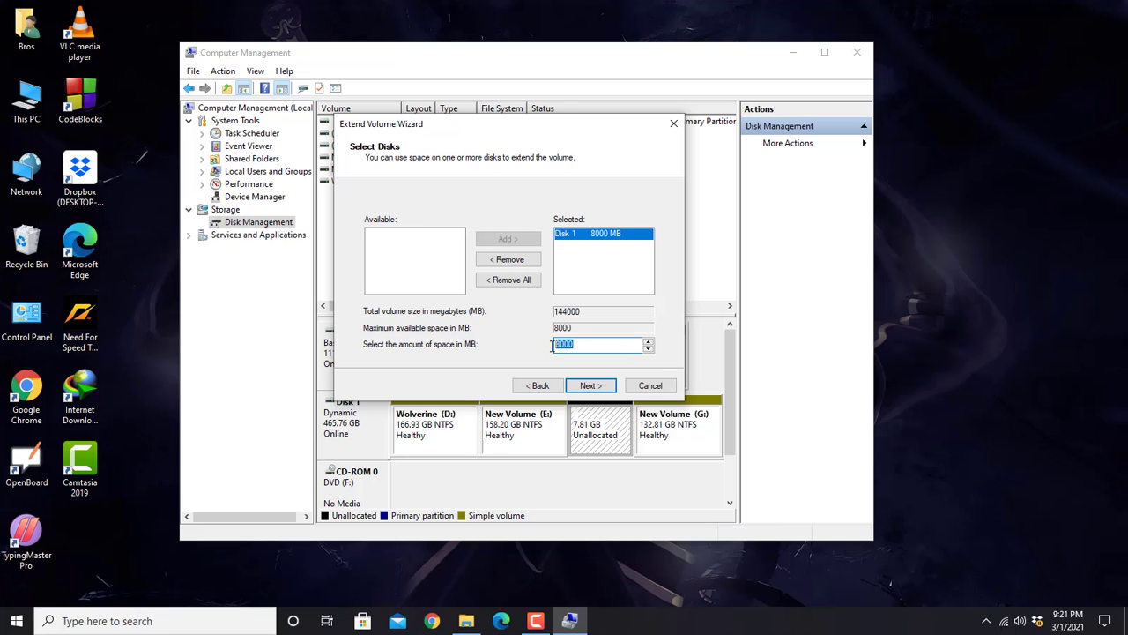
pyautogui.click(581, 343)
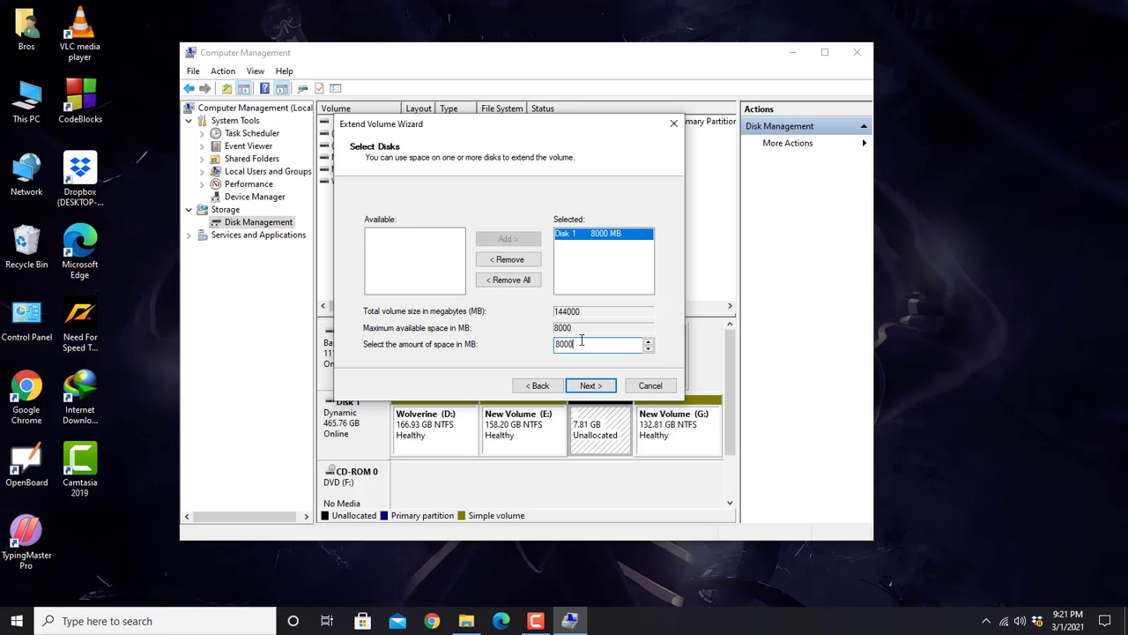
pyautogui.click(589, 386)
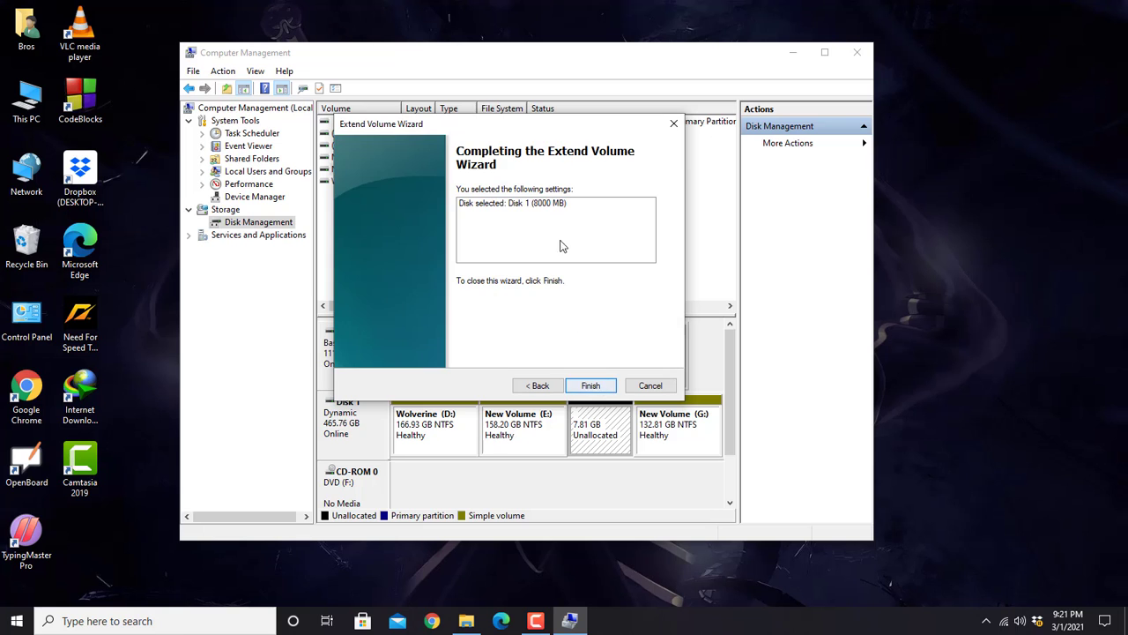
pyautogui.click(610, 385)
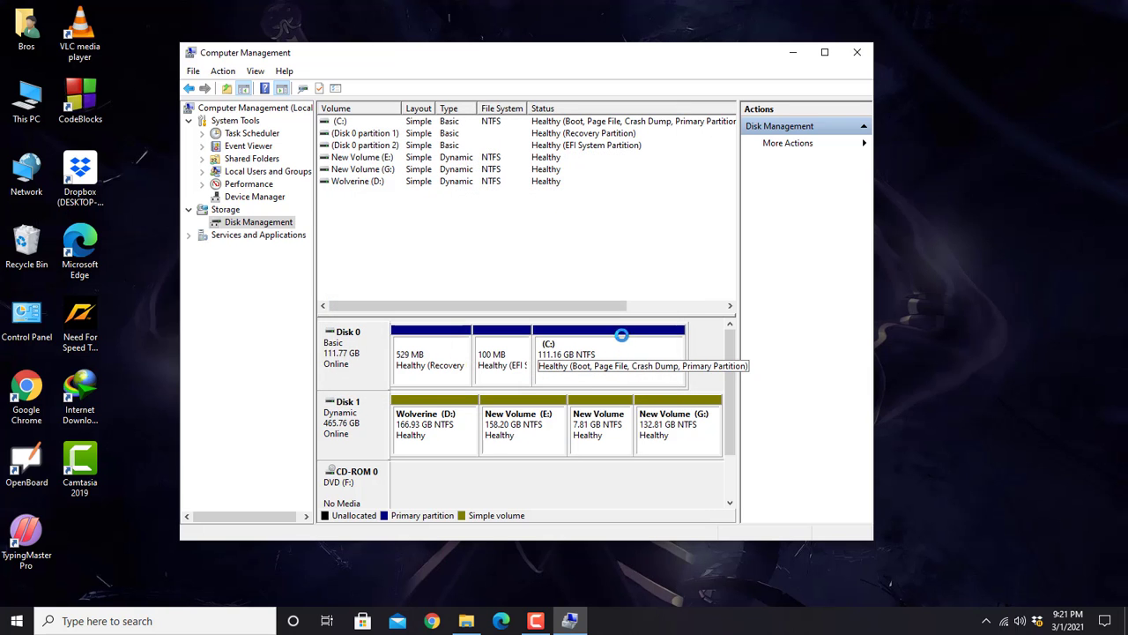
# Step: Switch to File Explorer and refresh This PC to check the sizes of drives E: and G:
pyautogui.click(466, 621)
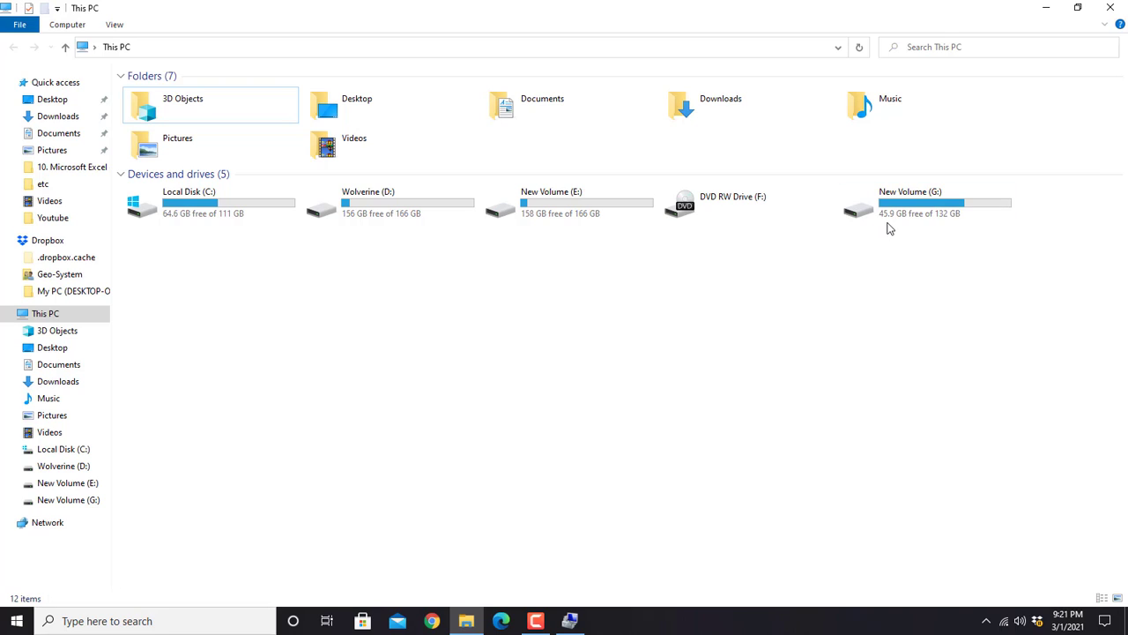
pyautogui.rightClick(601, 317)
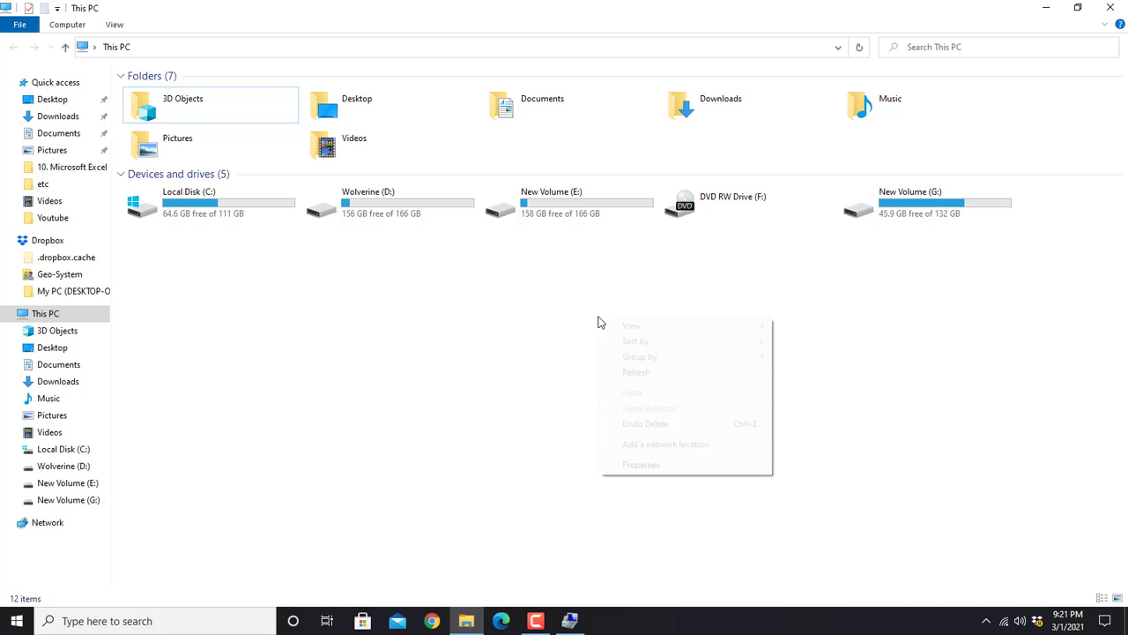
pyautogui.click(674, 372)
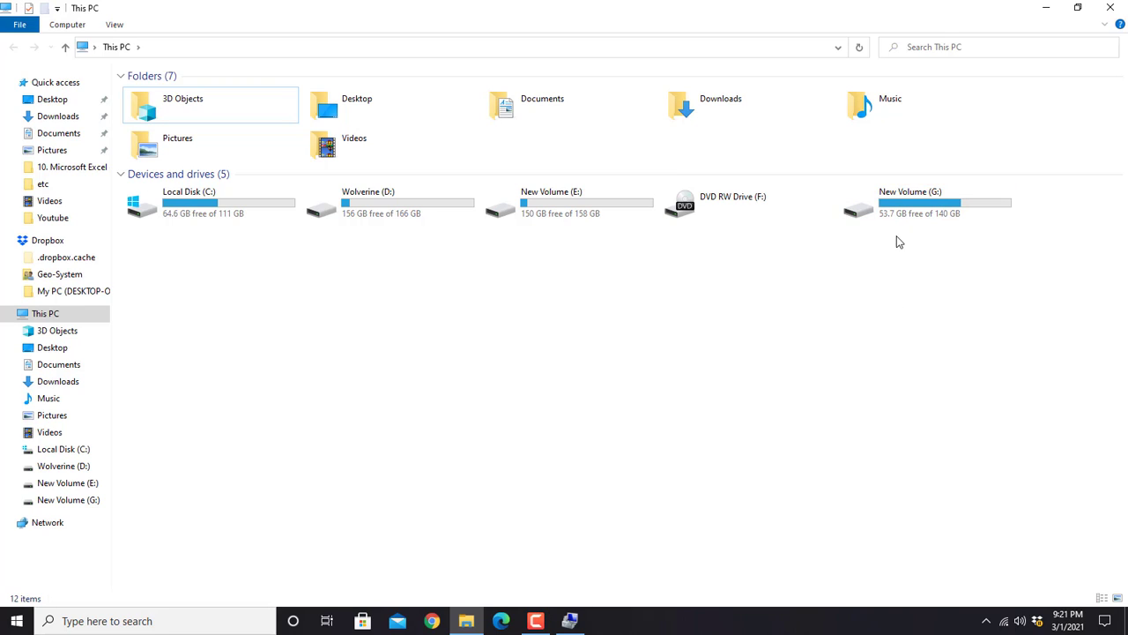
# Step: Switch back to Computer Management and shrink New Volume (G:) by 8000 MB
pyautogui.click(571, 621)
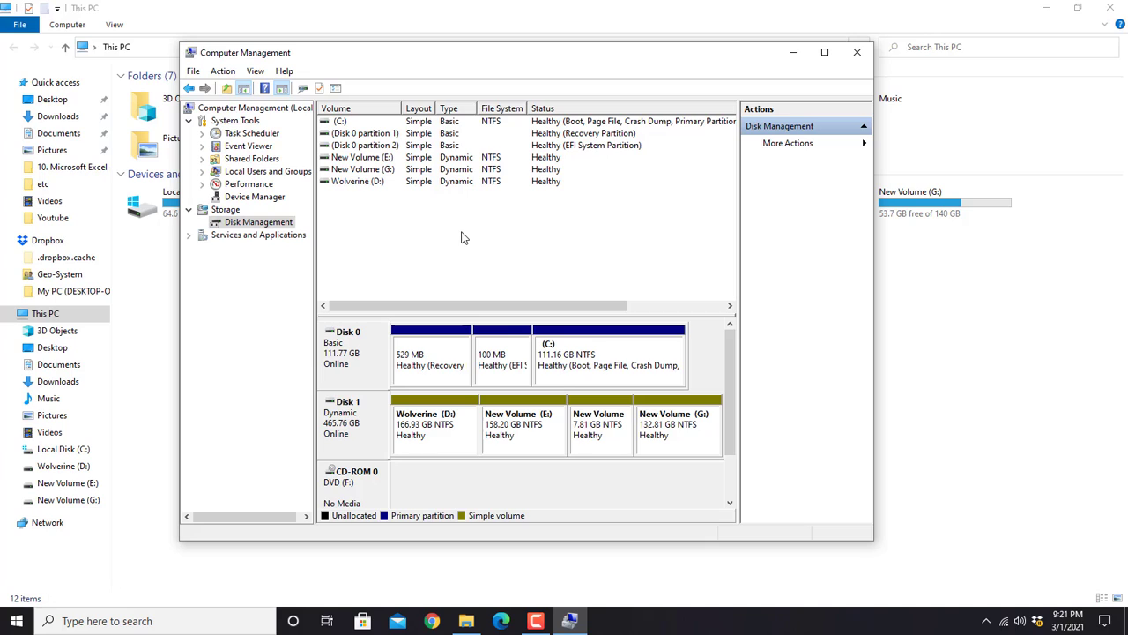
pyautogui.rightClick(387, 170)
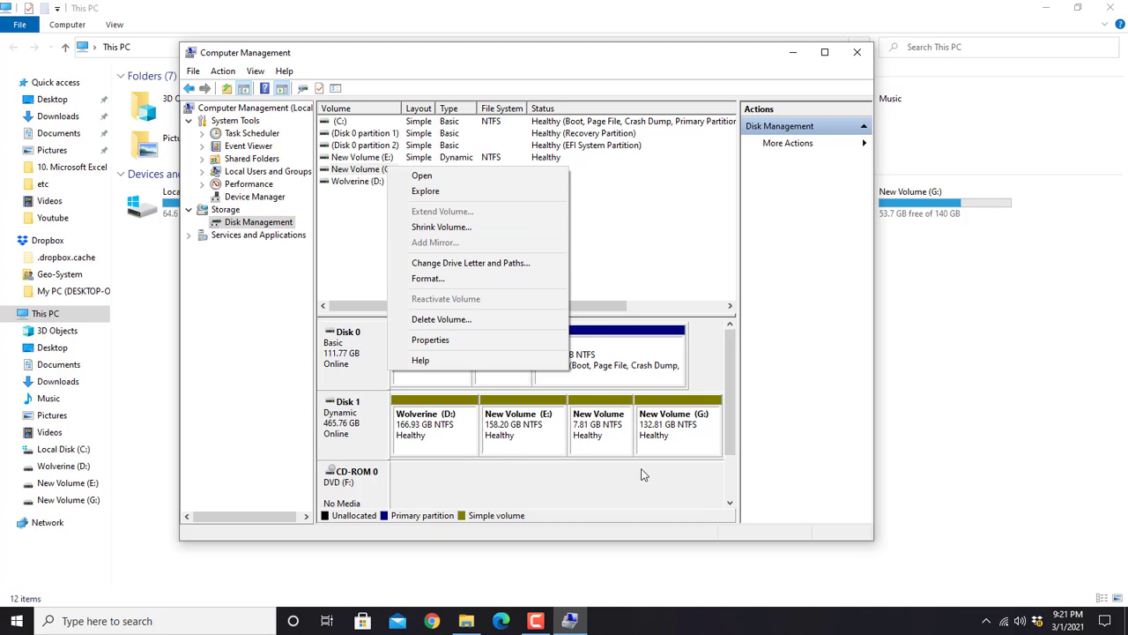
pyautogui.click(725, 432)
pyautogui.moveTo(724, 433); pyautogui.dragTo(730, 423)
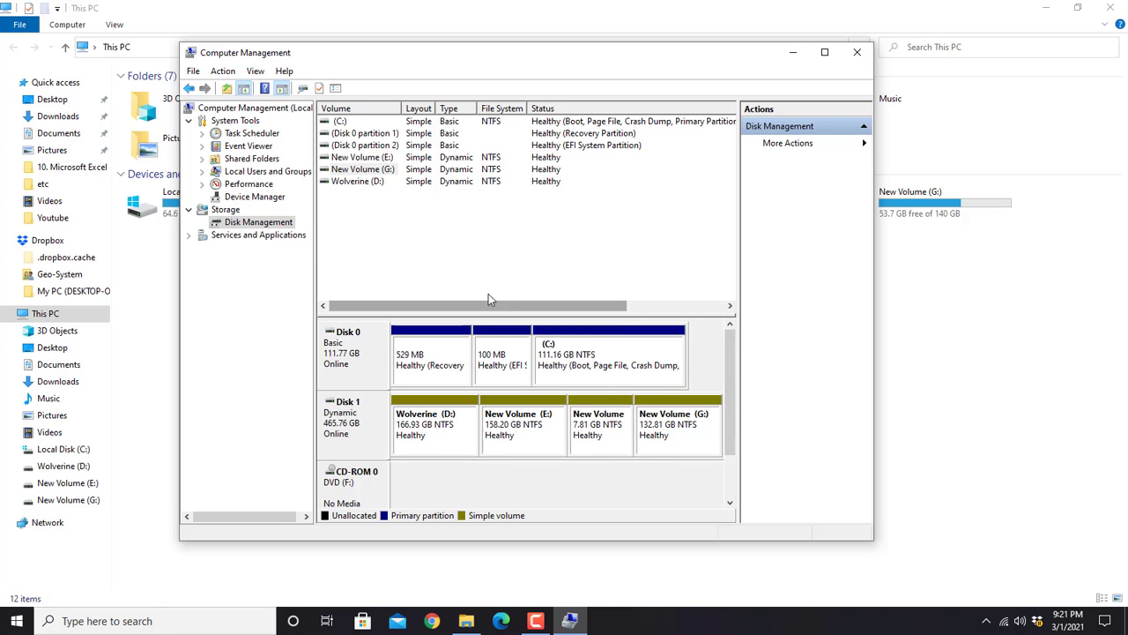
pyautogui.rightClick(379, 169)
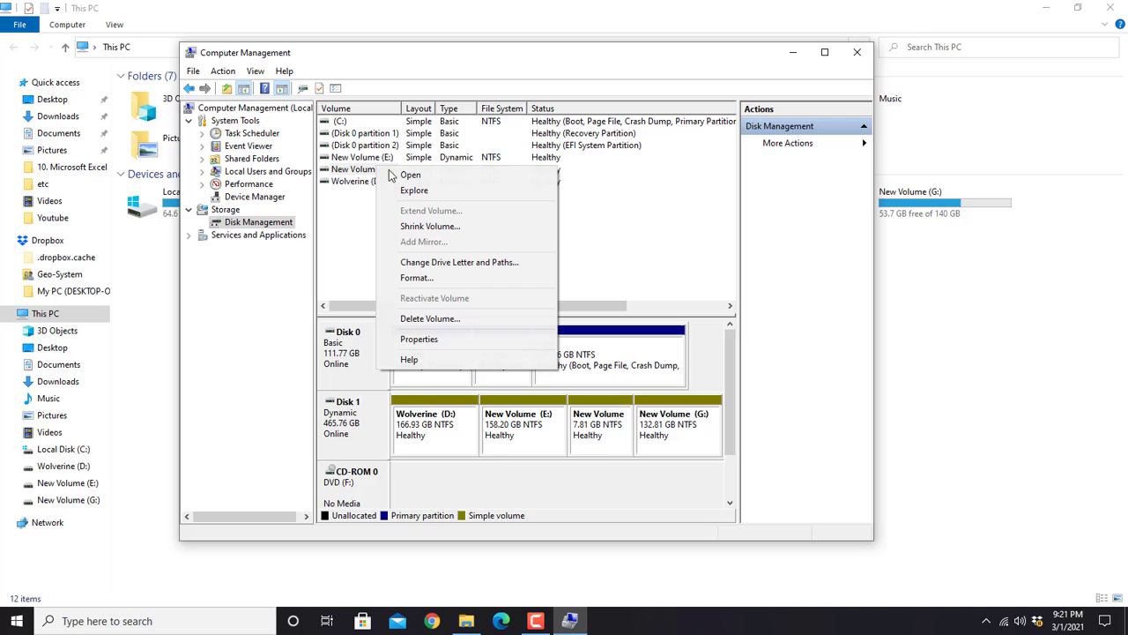
pyautogui.click(428, 227)
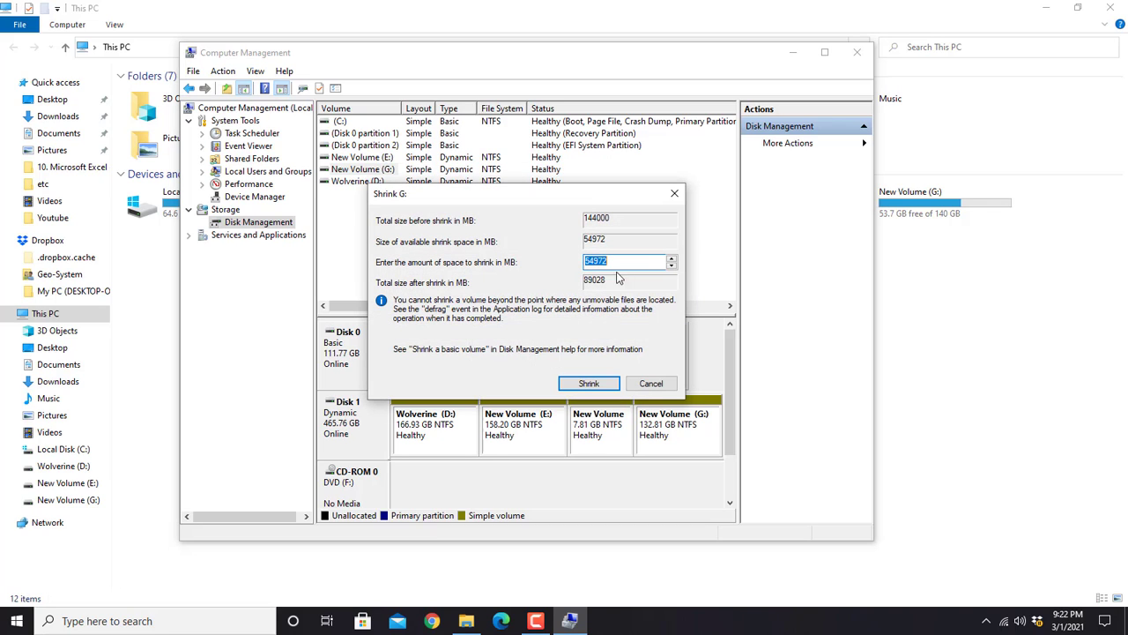
pyautogui.write('8000')
pyautogui.click(604, 382)
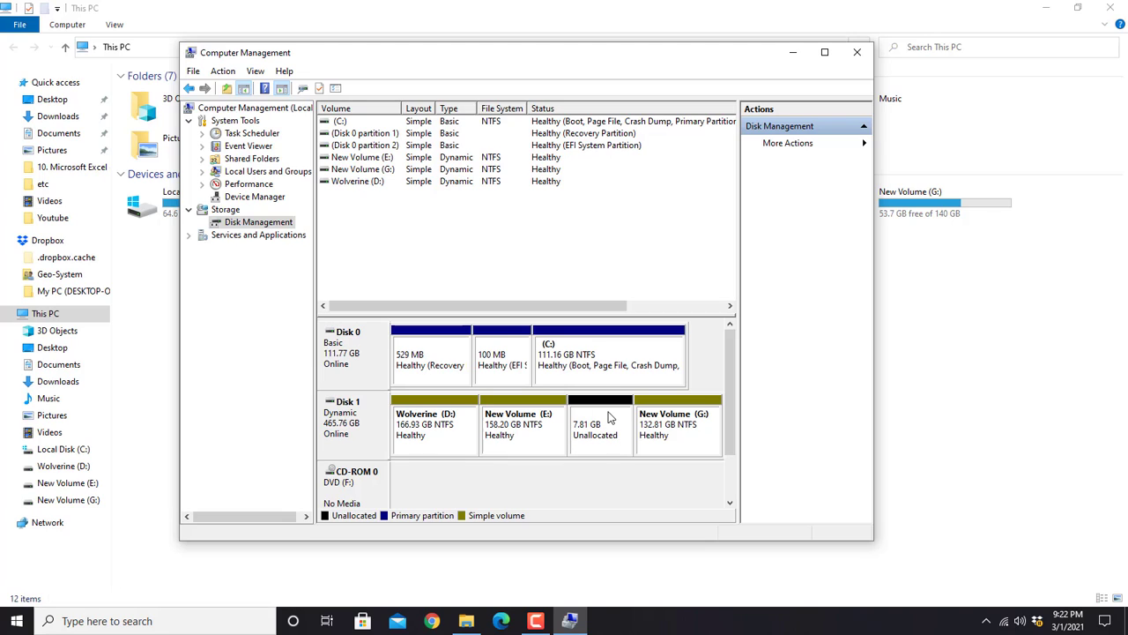
# Step: Start a new simple volume in Disk 1's unallocated space, with a size of 8000 MB and drive letter H
pyautogui.rightClick(607, 418)
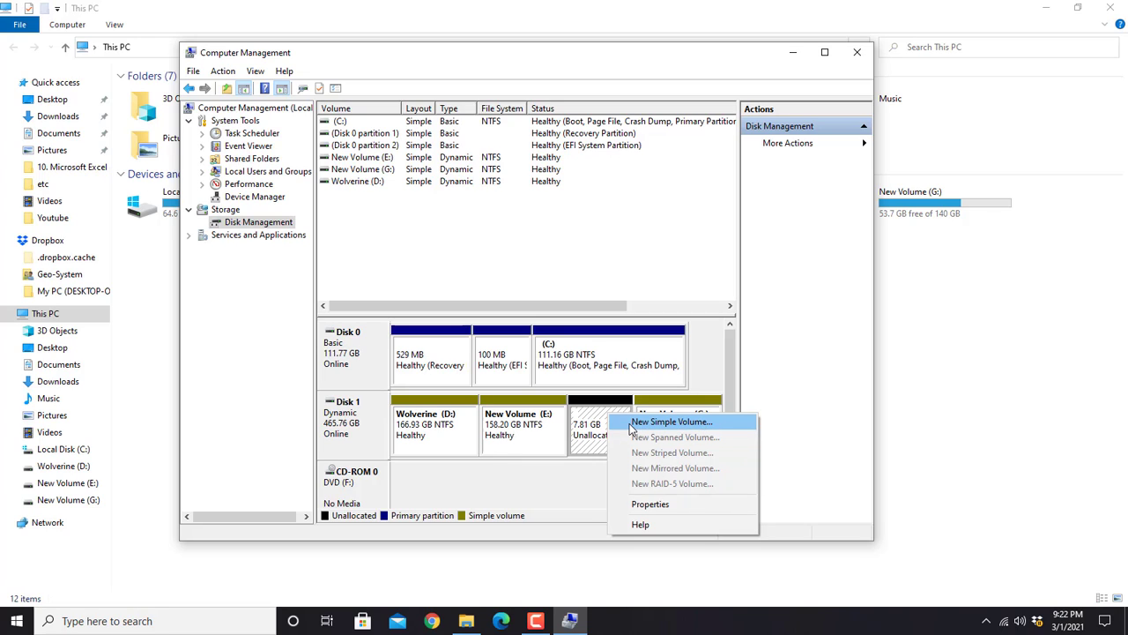
pyautogui.click(670, 421)
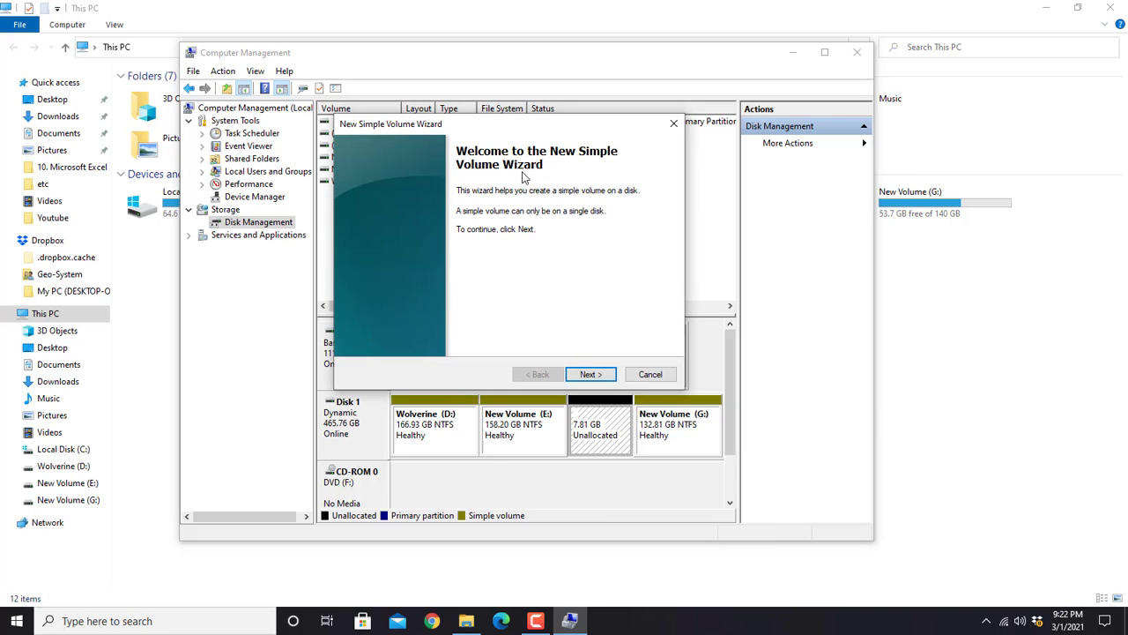
pyautogui.click(591, 374)
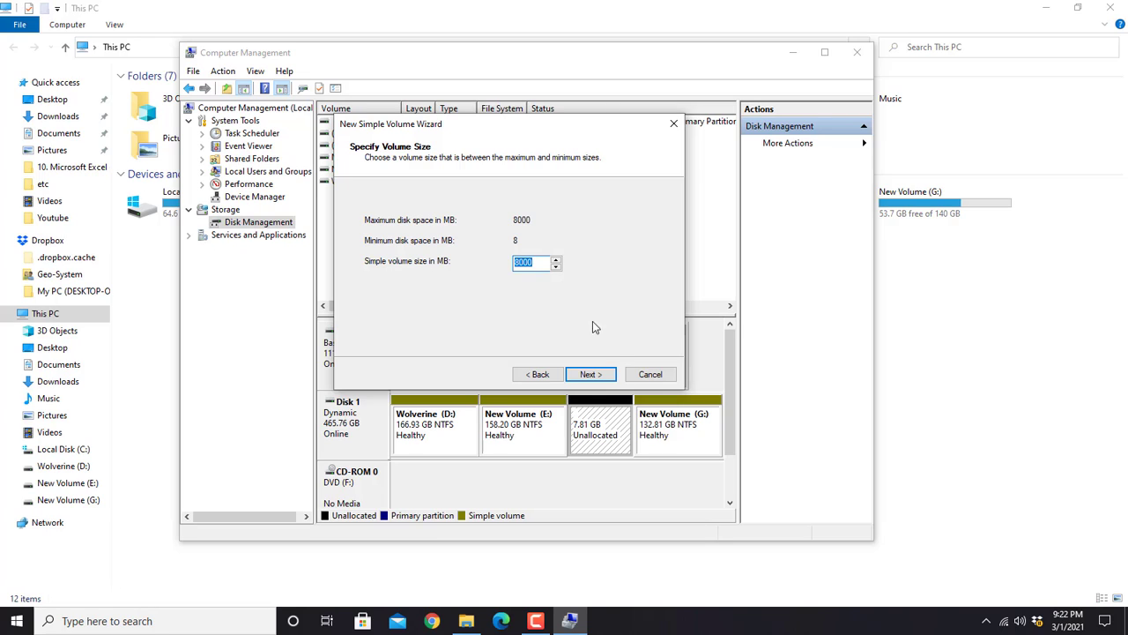
pyautogui.click(603, 375)
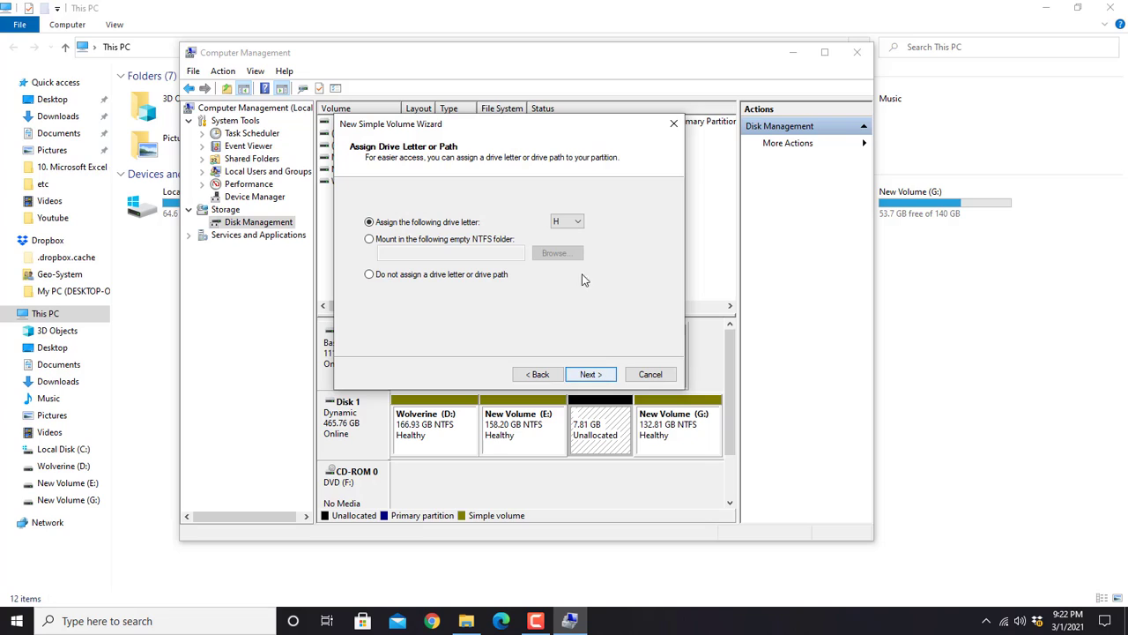
pyautogui.click(574, 225)
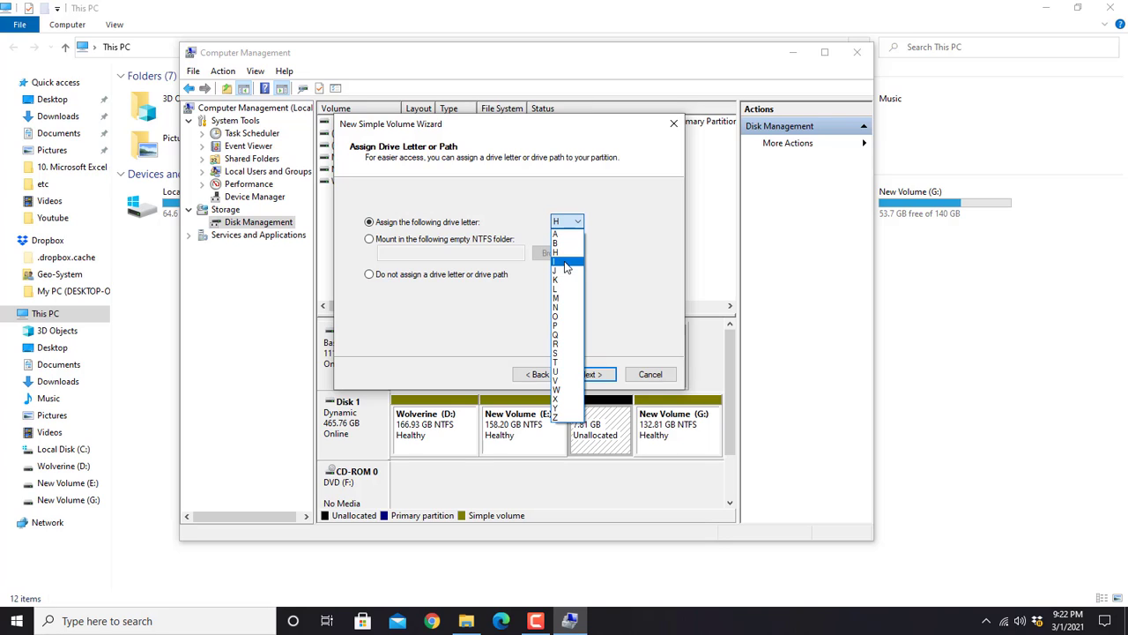
pyautogui.click(568, 253)
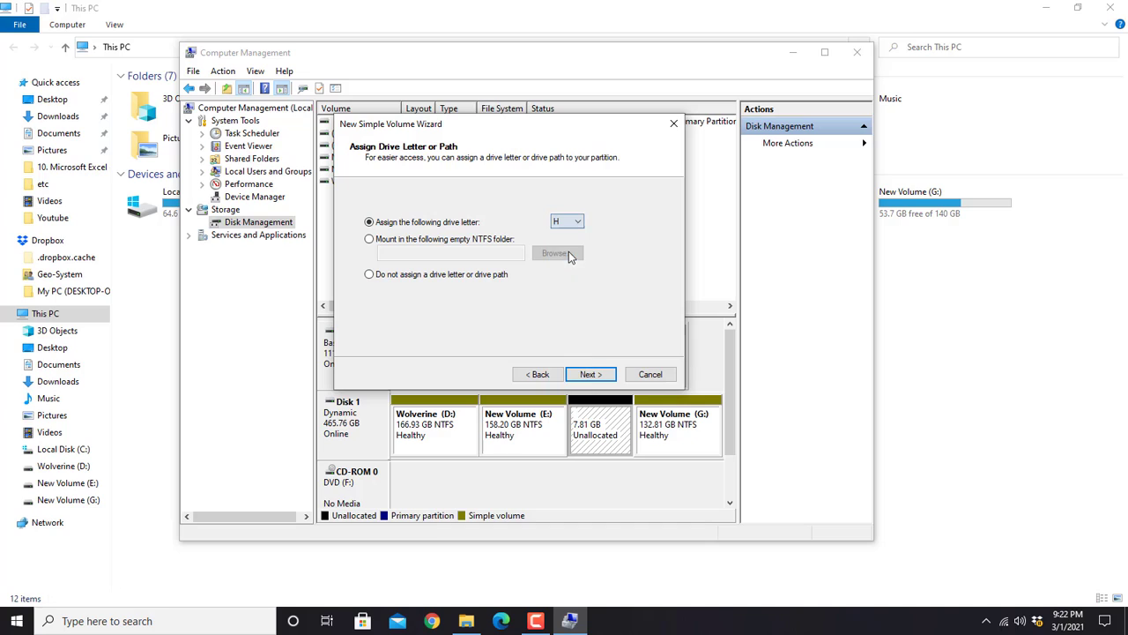
pyautogui.click(587, 373)
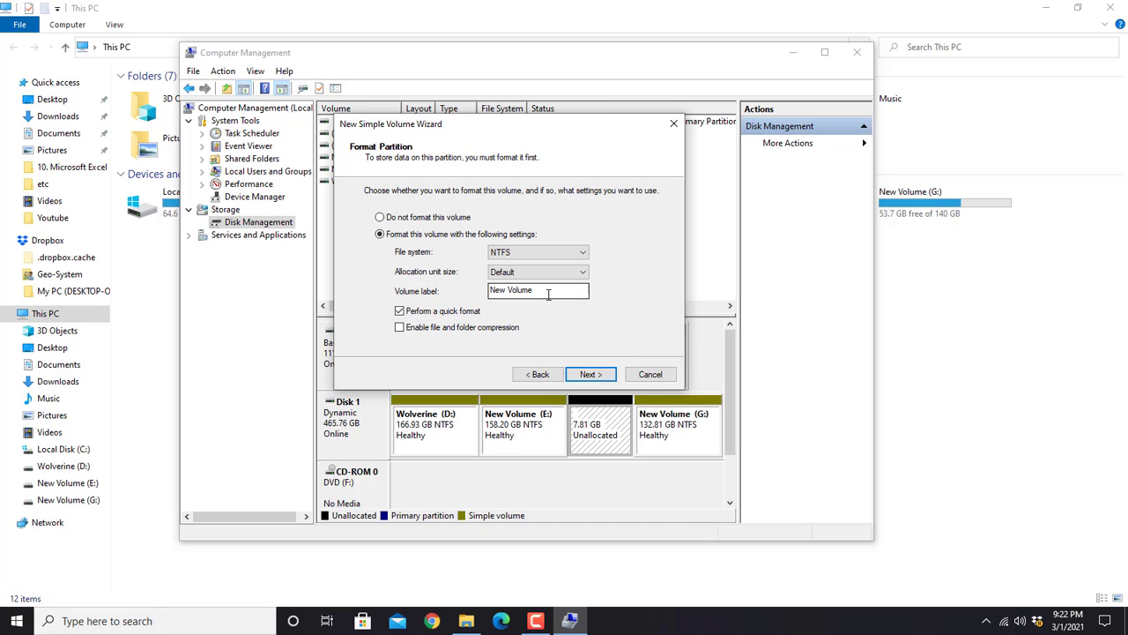
# Step: Label the new volume Software, keep NTFS with default allocation size and quick format, and finish creating it
pyautogui.click(546, 293)
pyautogui.moveTo(535, 291); pyautogui.dragTo(483, 298)
pyautogui.write('Software')
pyautogui.click(588, 375)
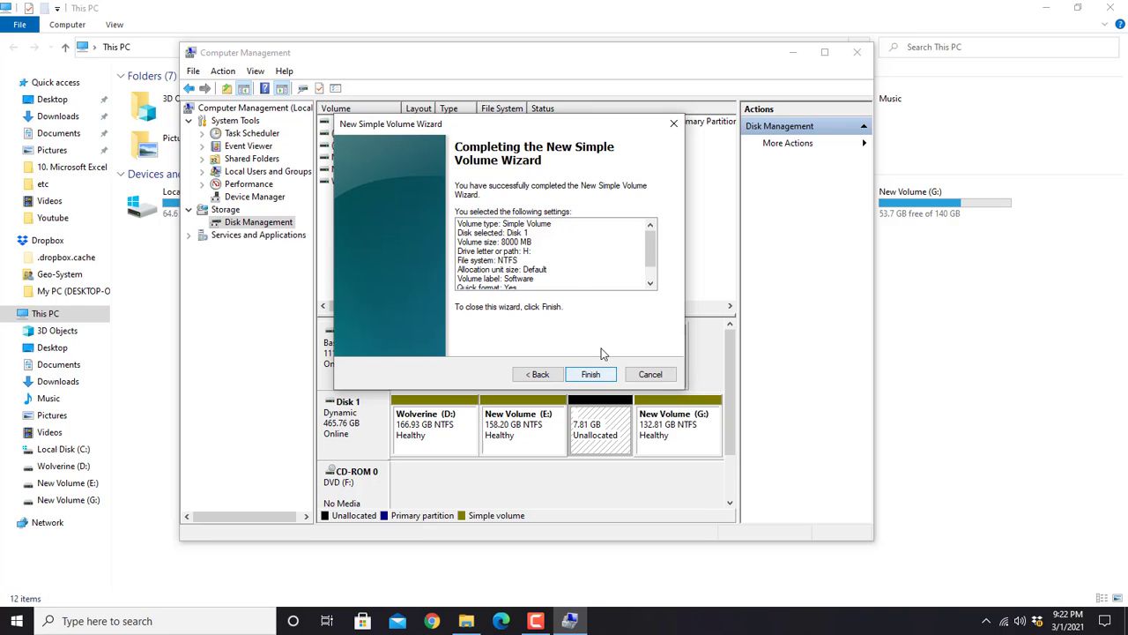
pyautogui.scroll(-1, 605, 266)
pyautogui.click(592, 377)
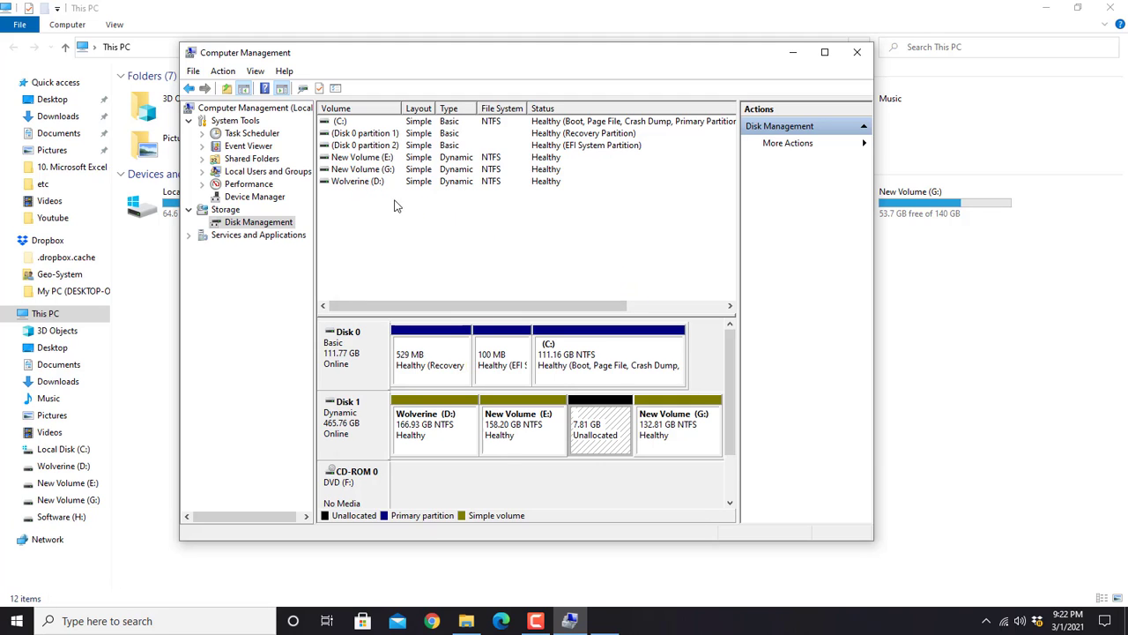
# Step: Minimize Computer Management to check the Software (H:) drive under This PC in File Explorer
pyautogui.click(707, 436)
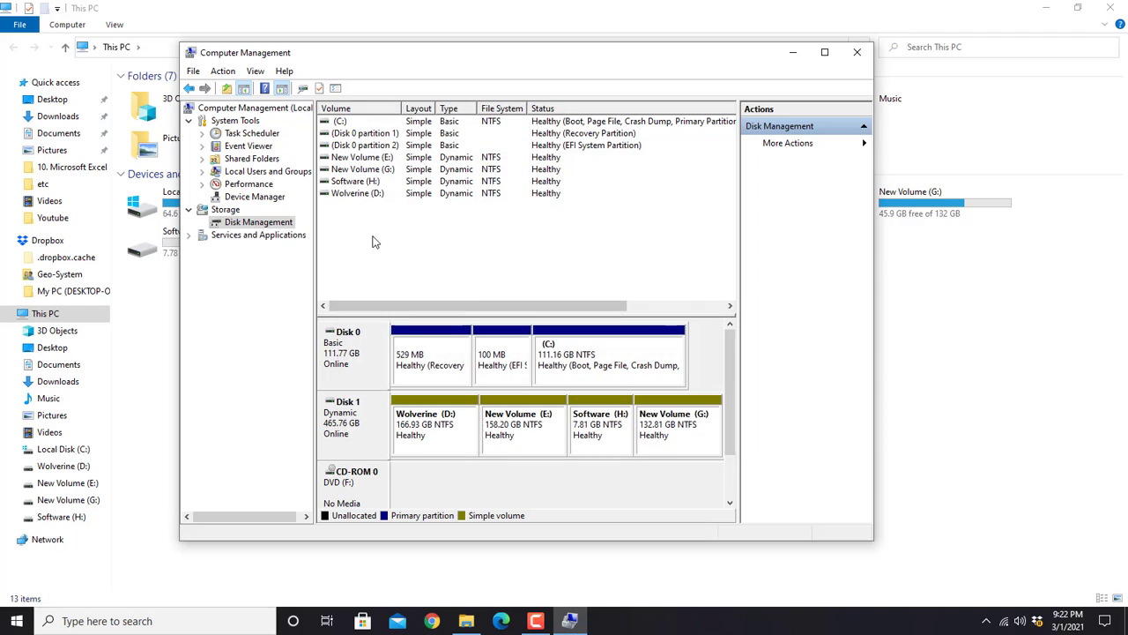
pyautogui.click(794, 55)
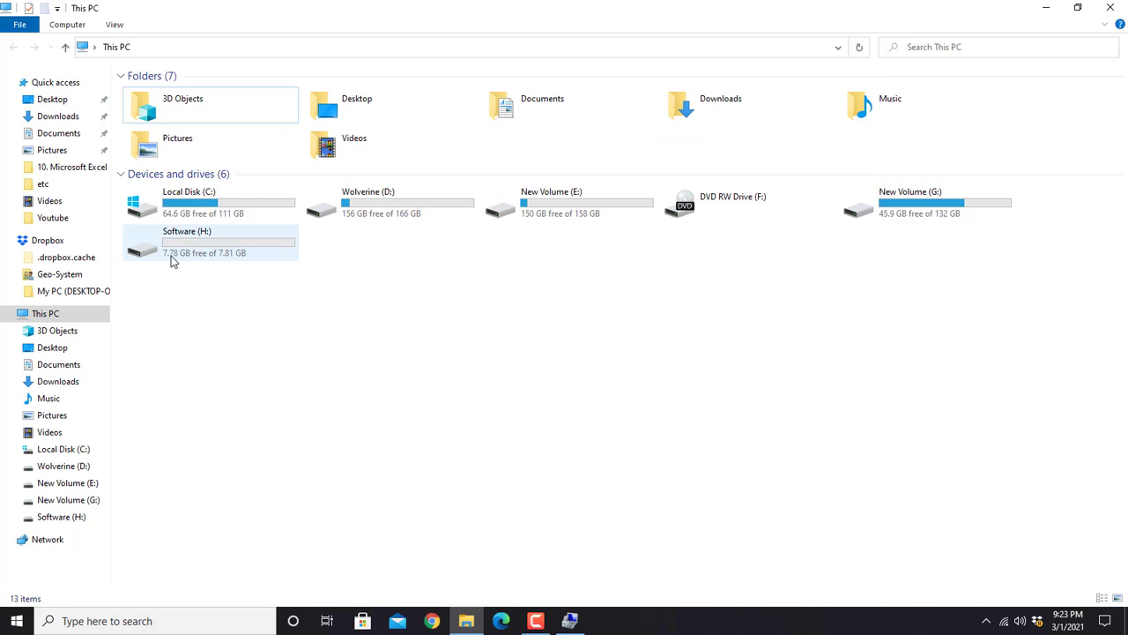
# Step: Switch back to Computer Management and delete the Software (H:) volume, accepting the loss of its data
pyautogui.click(571, 621)
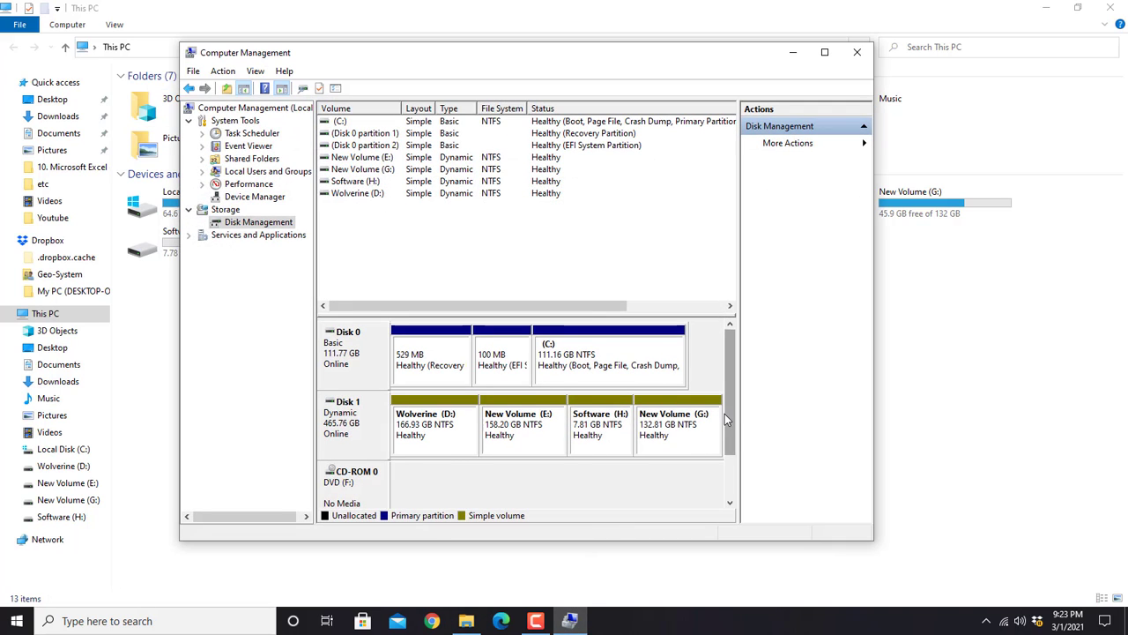
pyautogui.moveTo(724, 419)
pyautogui.mouseDown()
pyautogui.moveTo(732, 469)
pyautogui.moveTo(728, 421)
pyautogui.mouseUp()
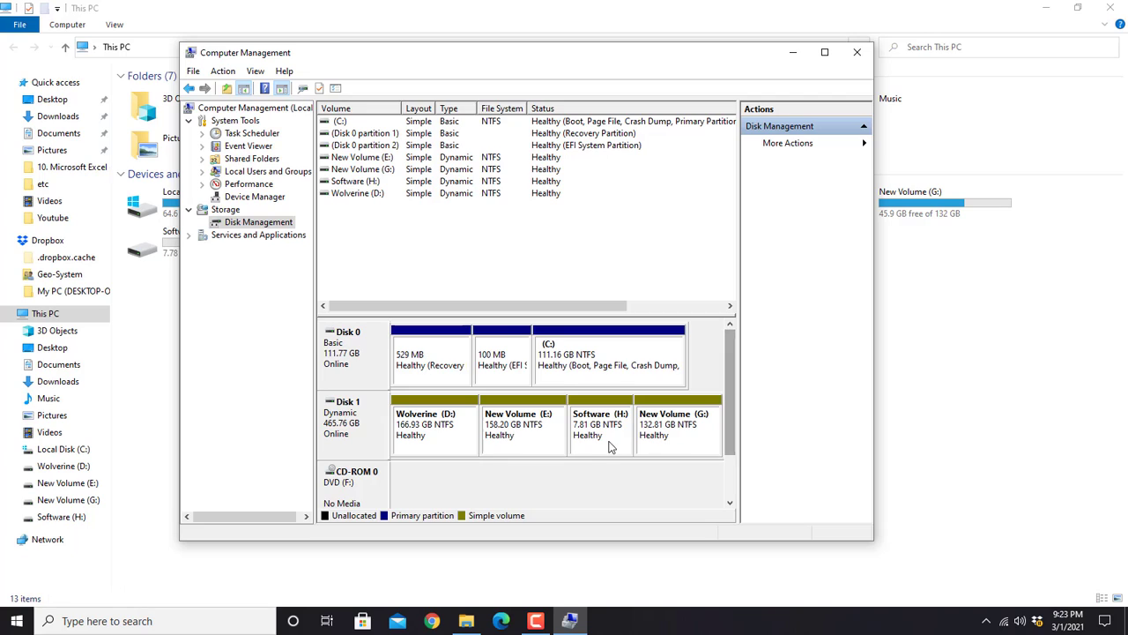
pyautogui.rightClick(365, 182)
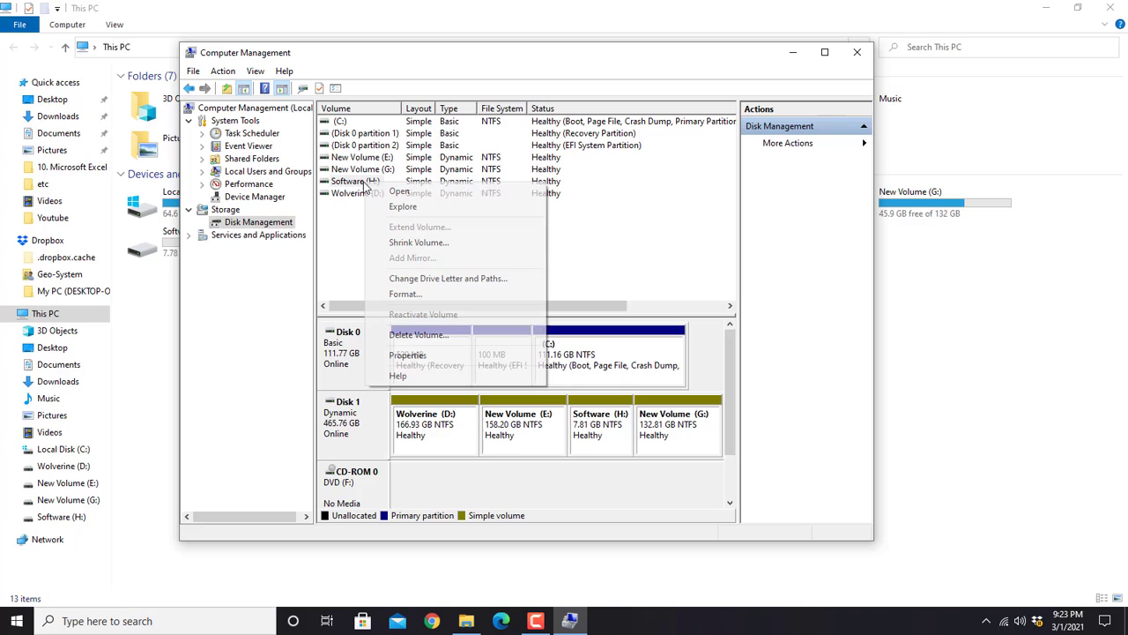
pyautogui.click(459, 335)
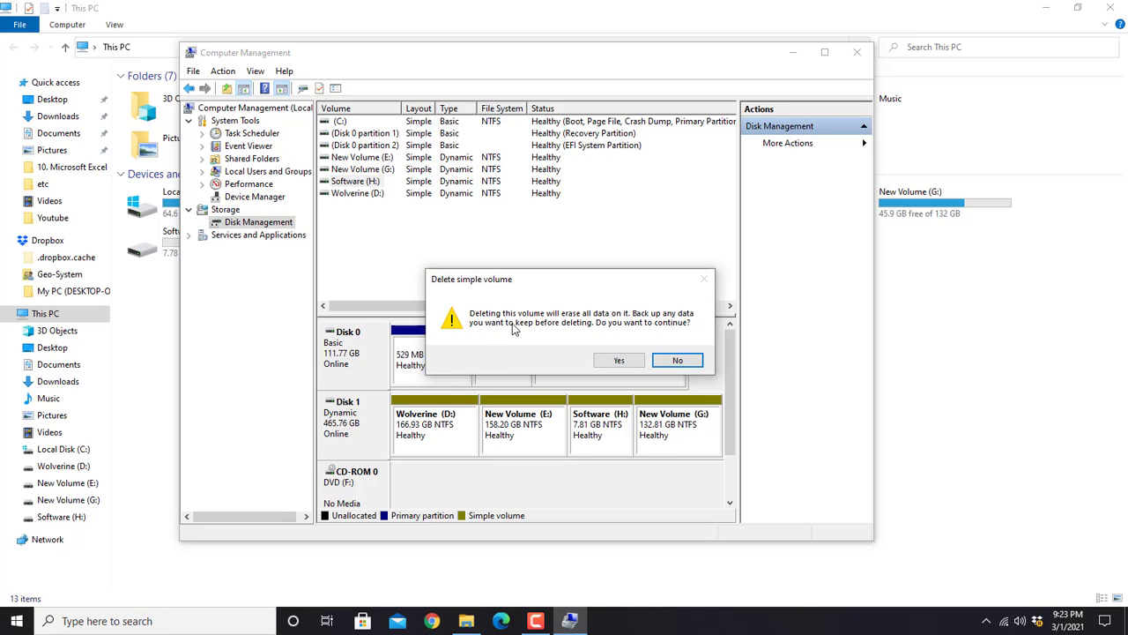
pyautogui.click(620, 362)
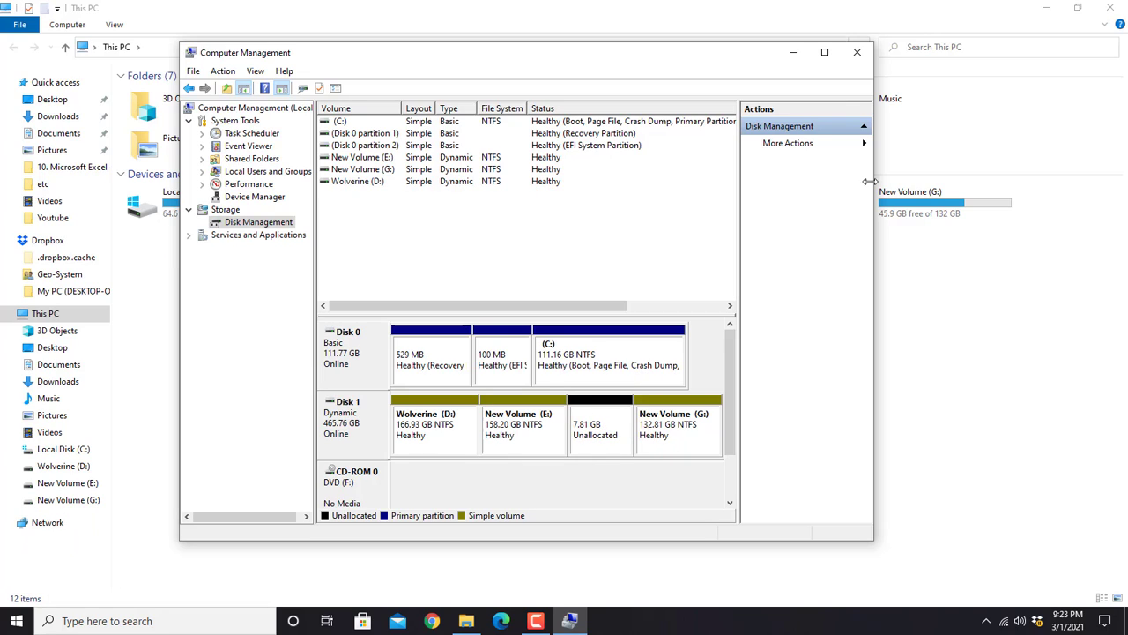
# Step: Minimize Computer Management to check the drives under This PC in File Explorer, and close the File Explorer window
pyautogui.click(794, 52)
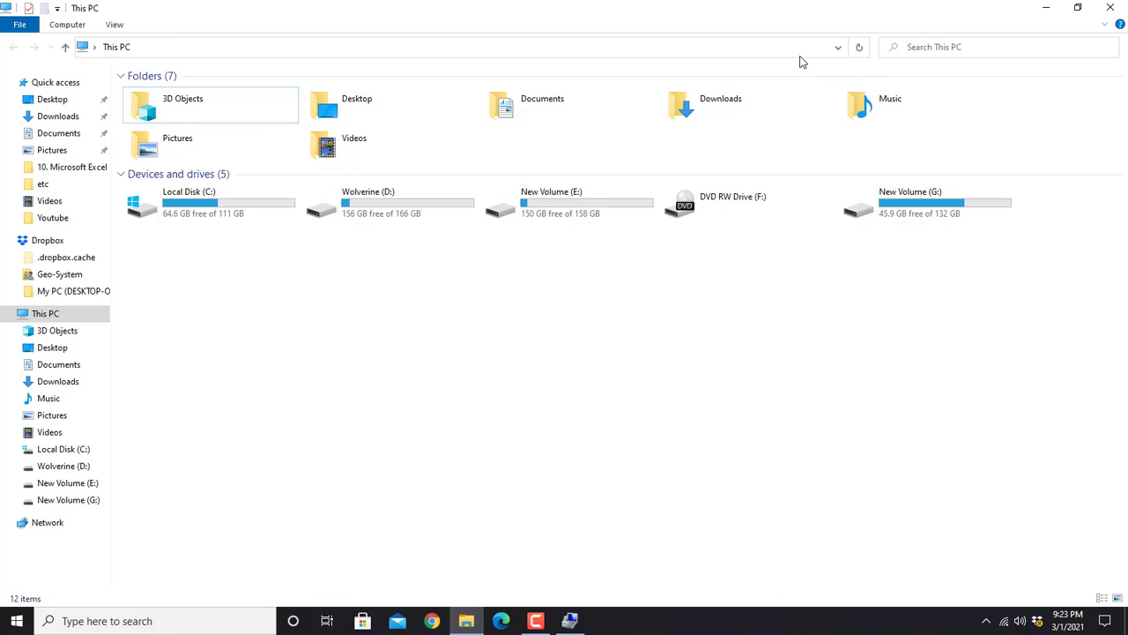
pyautogui.click(1107, 12)
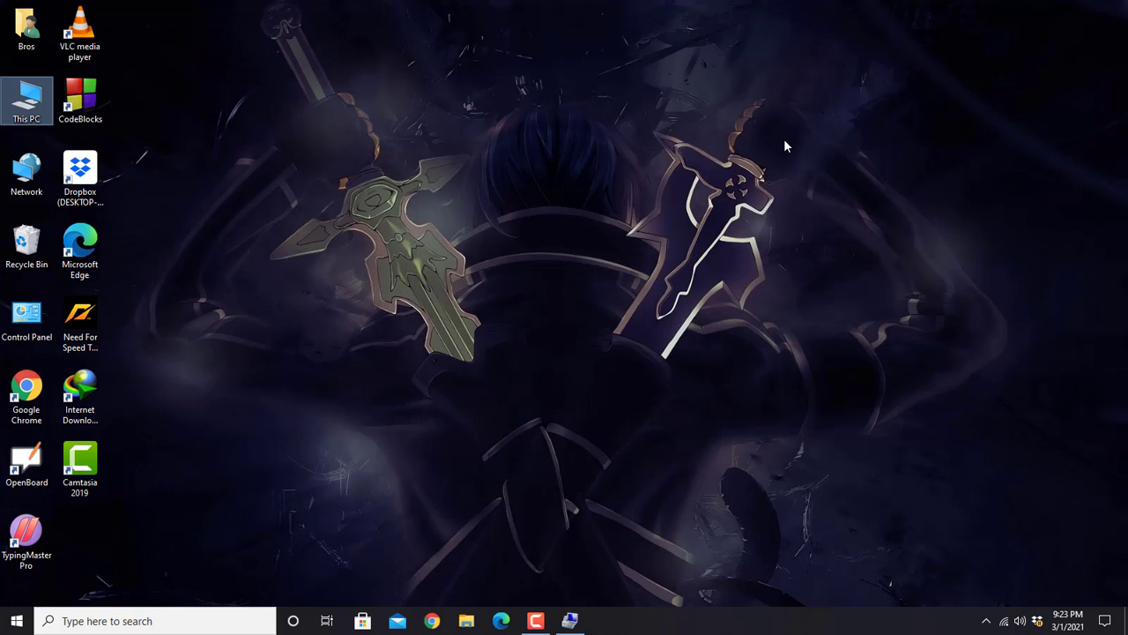